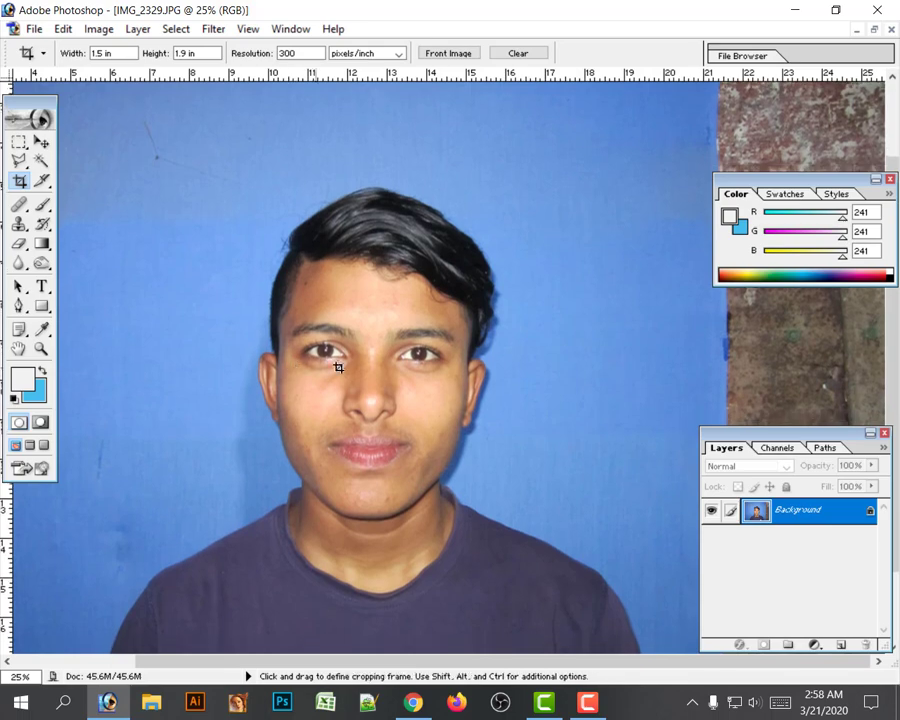
# - Examine the portrait photo up close, checking the blue backdrop and the subject's face
pyautogui.scroll(2, 364, 371)
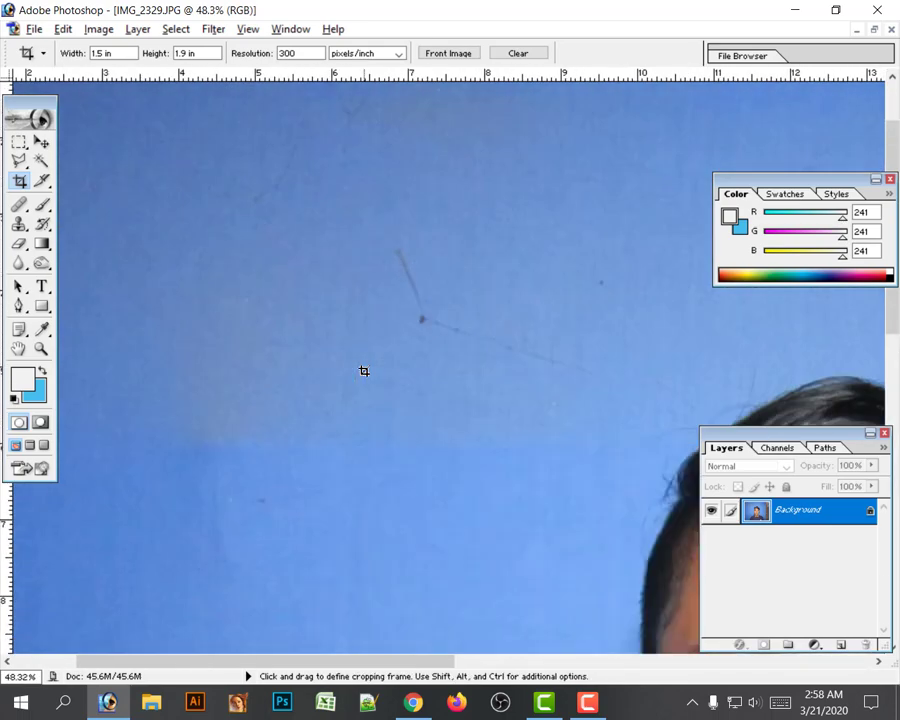
pyautogui.scroll(3, 346, 389)
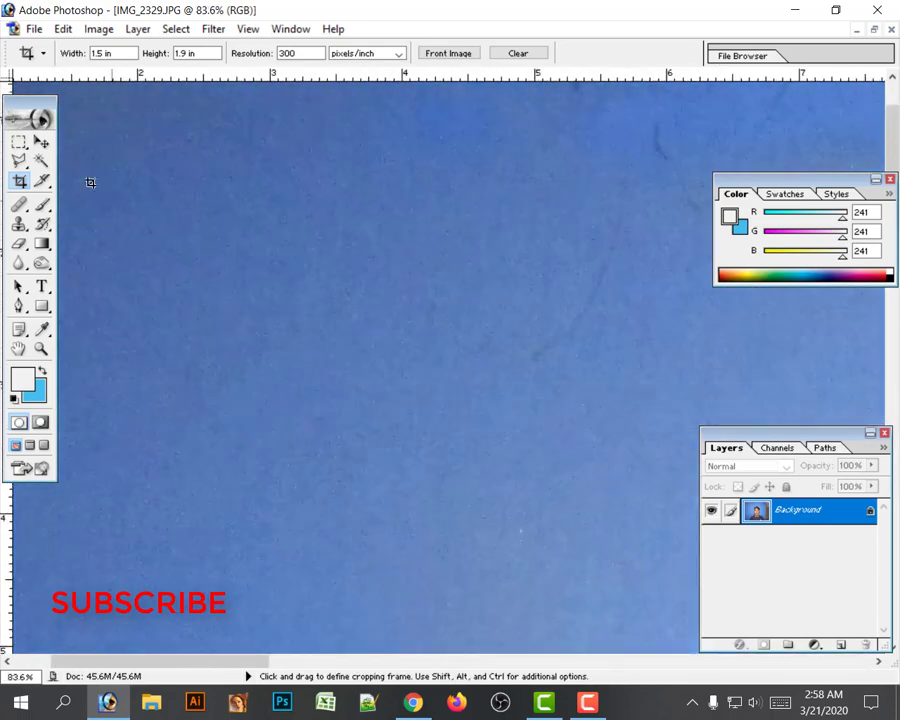
pyautogui.click(41, 143)
pyautogui.scroll(4, 350, 358)
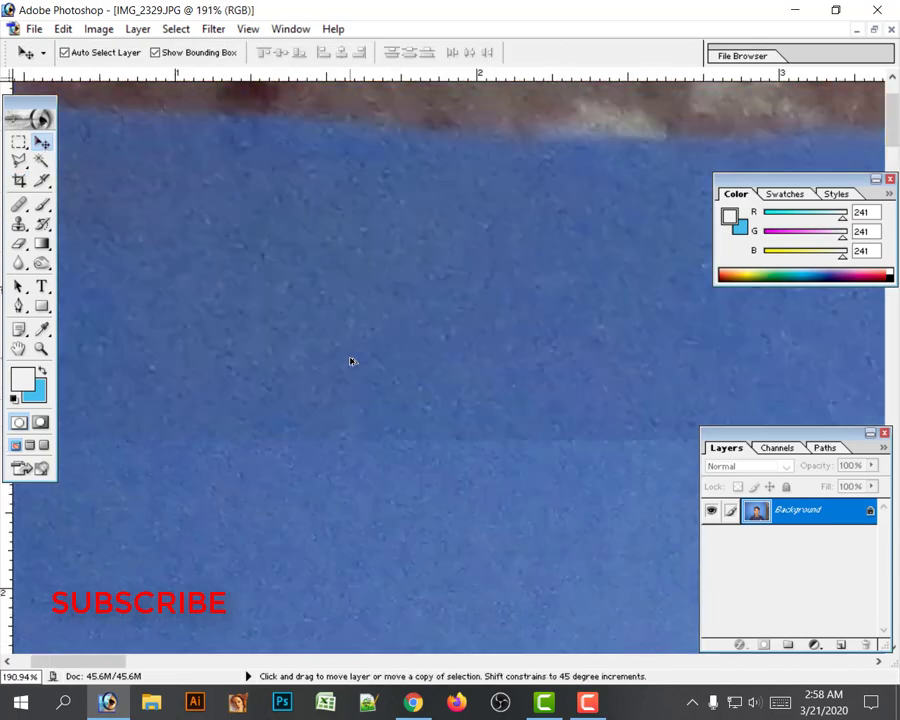
pyautogui.scroll(3, 350, 358)
pyautogui.scroll(-4, 349, 356)
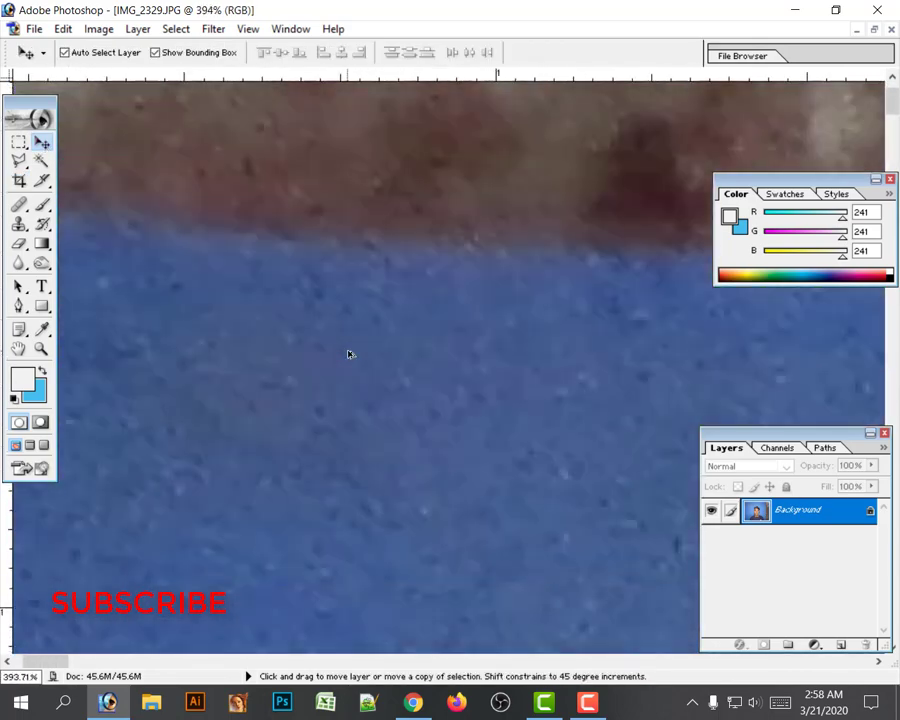
pyautogui.scroll(-4, 349, 354)
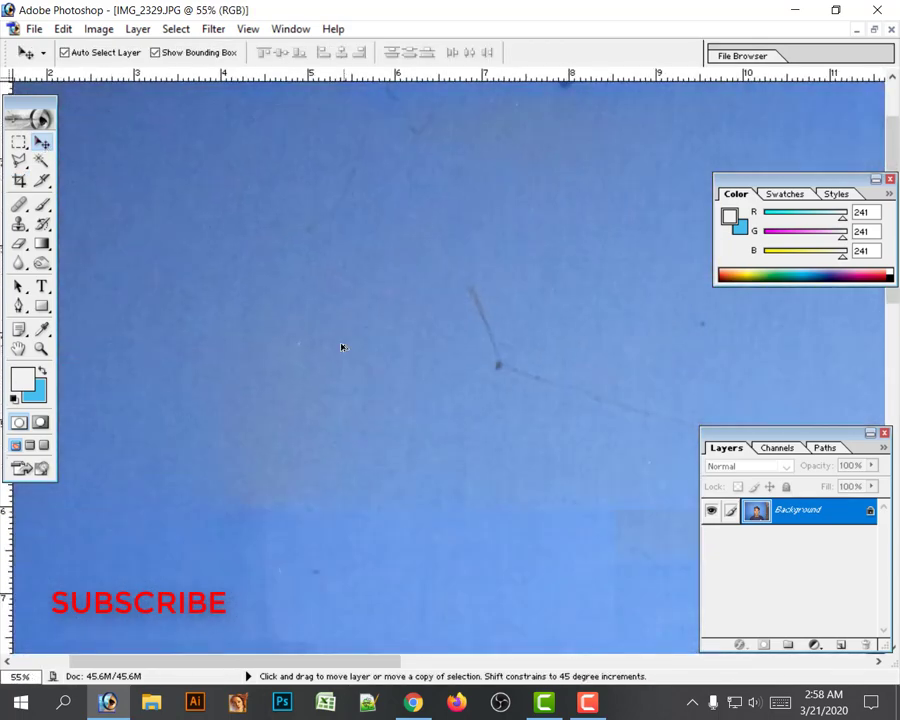
pyautogui.scroll(-2, 337, 346)
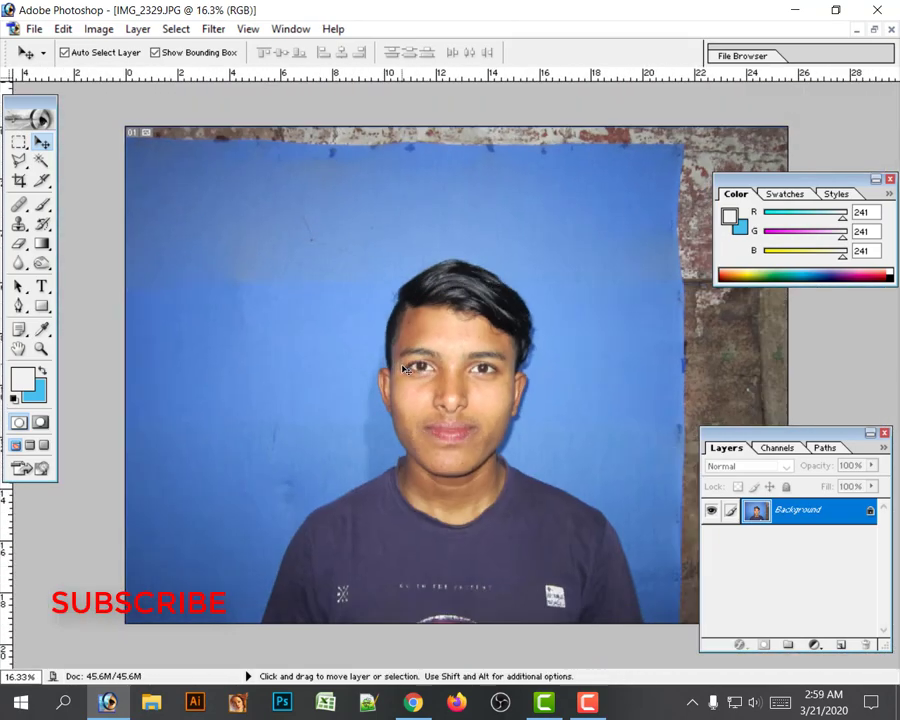
pyautogui.keyDown('ctrl'); pyautogui.click(438, 405); pyautogui.keyUp('ctrl')
pyautogui.keyDown('ctrl'); pyautogui.click(436, 406); pyautogui.keyUp('ctrl')
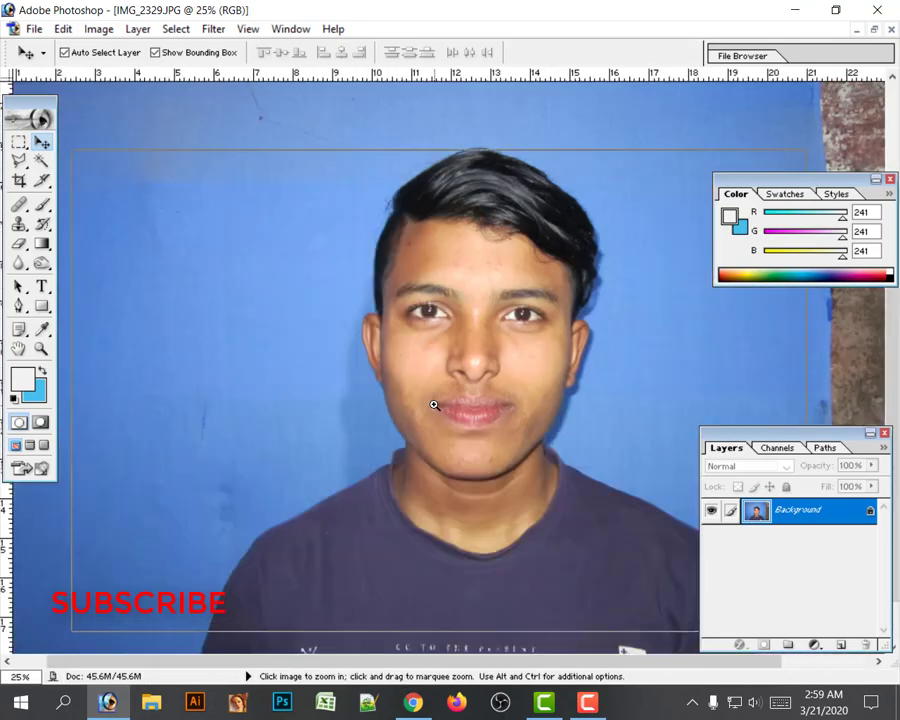
pyautogui.keyDown('ctrl'); pyautogui.click(434, 406); pyautogui.keyUp('ctrl')
pyautogui.keyDown('ctrl'); pyautogui.click(434, 405); pyautogui.keyUp('ctrl')
pyautogui.moveTo(476, 295); pyautogui.dragTo(398, 460)
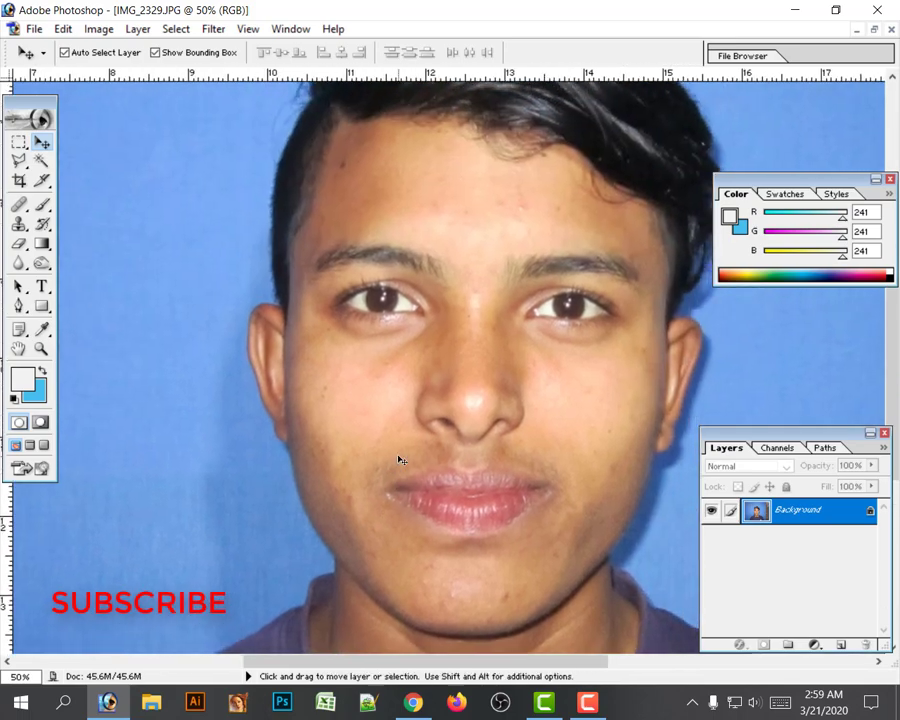
pyautogui.keyDown('ctrl'); pyautogui.keyDown('alt'); pyautogui.click(398, 448); pyautogui.keyUp('alt'); pyautogui.keyUp('ctrl')
pyautogui.moveTo(474, 370); pyautogui.dragTo(315, 402)
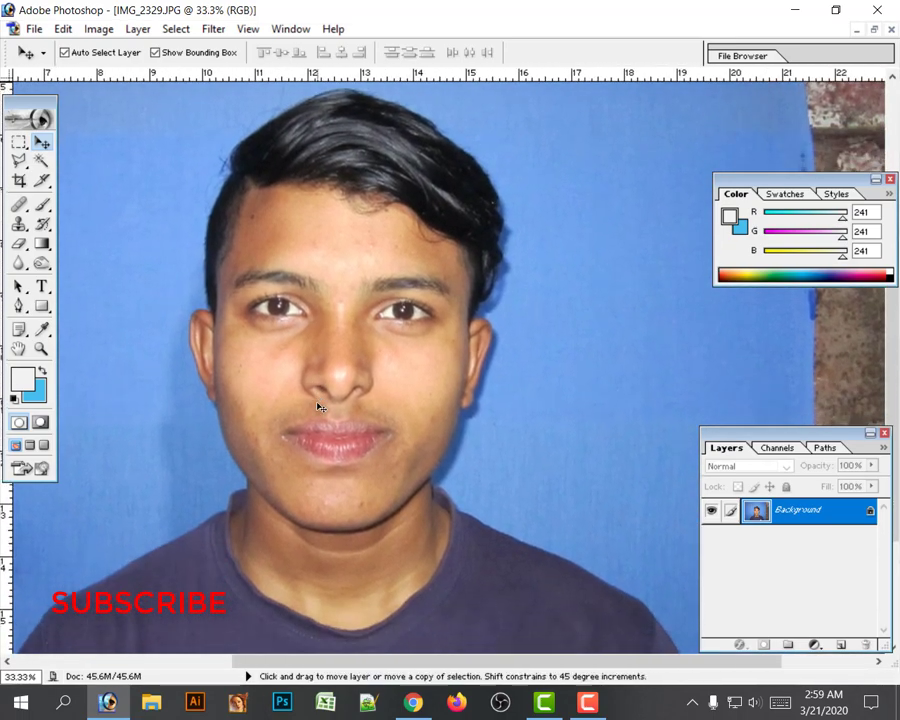
pyautogui.keyDown('ctrl'); pyautogui.keyDown('alt'); pyautogui.click(318, 404); pyautogui.keyUp('alt'); pyautogui.keyUp('ctrl')
pyautogui.moveTo(382, 394); pyautogui.dragTo(308, 392)
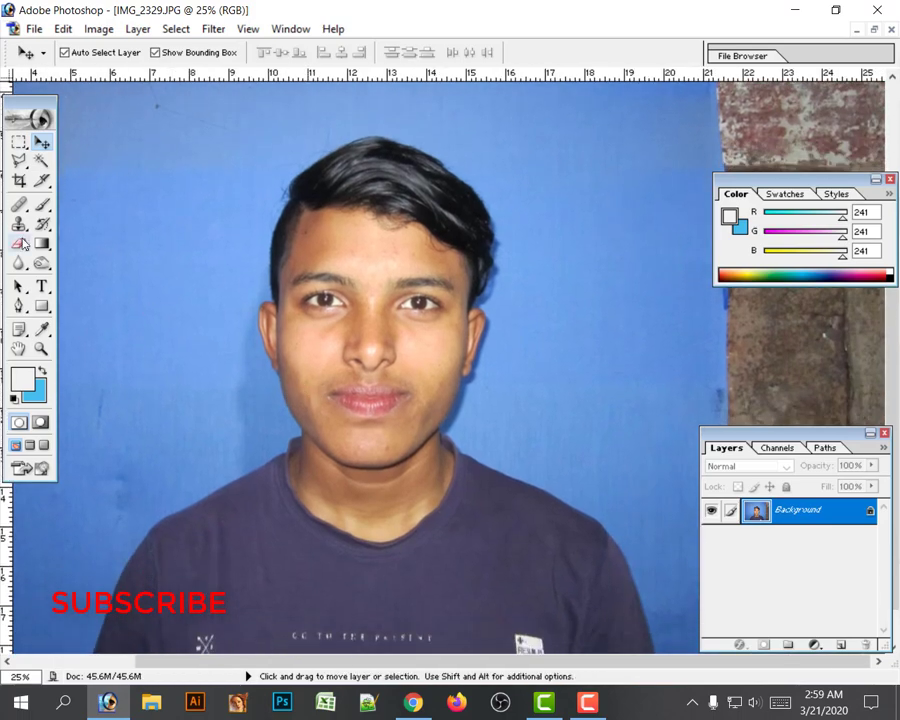
# - Set the Crop tool to a width of 1.5 in and a height of 1.9 in at 300 pixels/inch
pyautogui.click(19, 181)
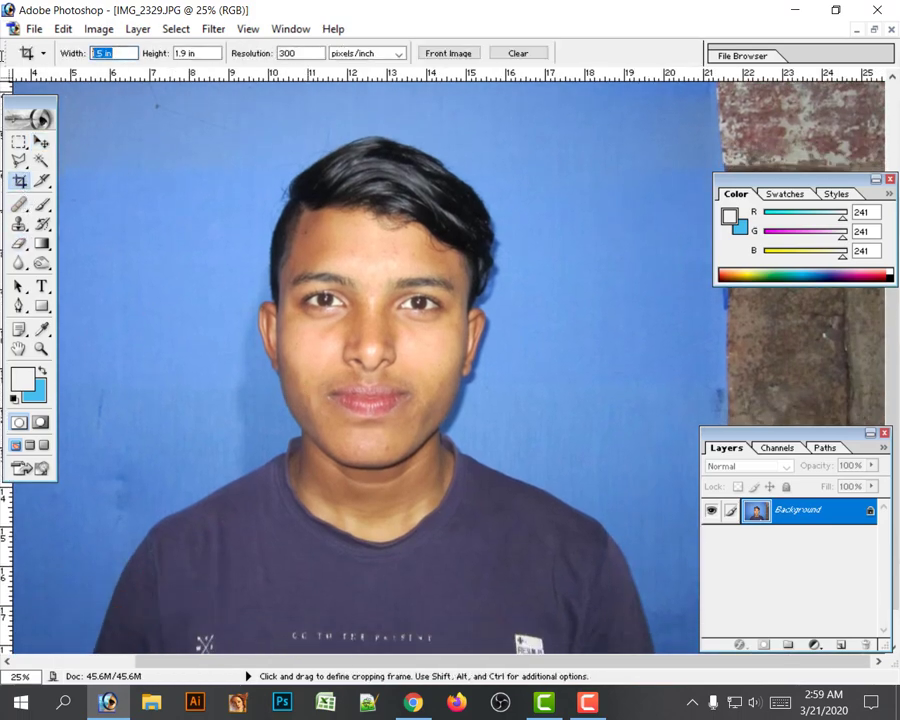
pyautogui.write('1.5')
pyautogui.click(188, 52)
pyautogui.rightClick(124, 75)
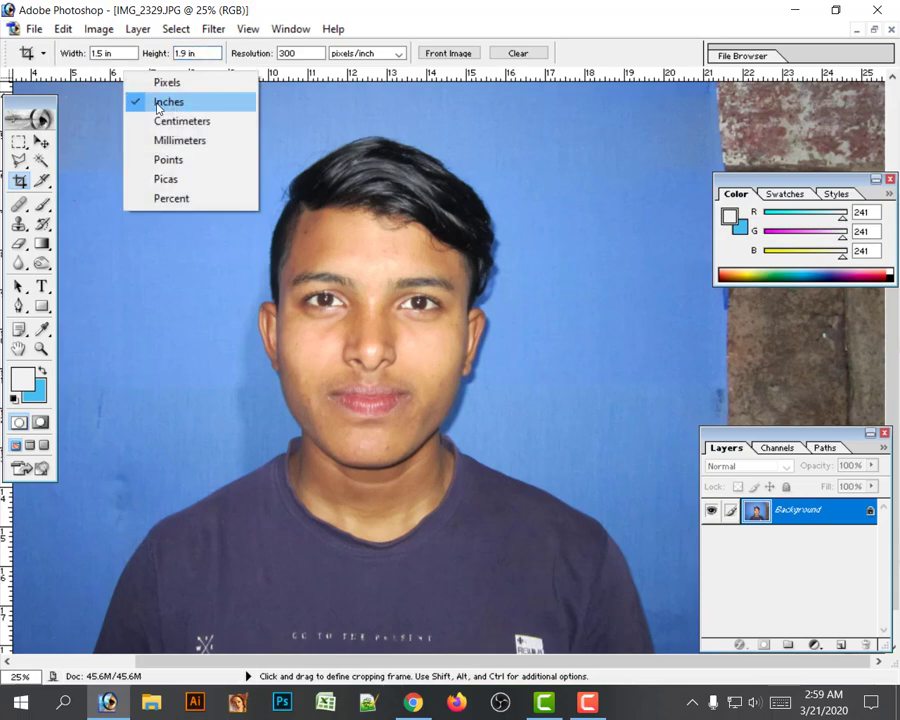
pyautogui.click(195, 51)
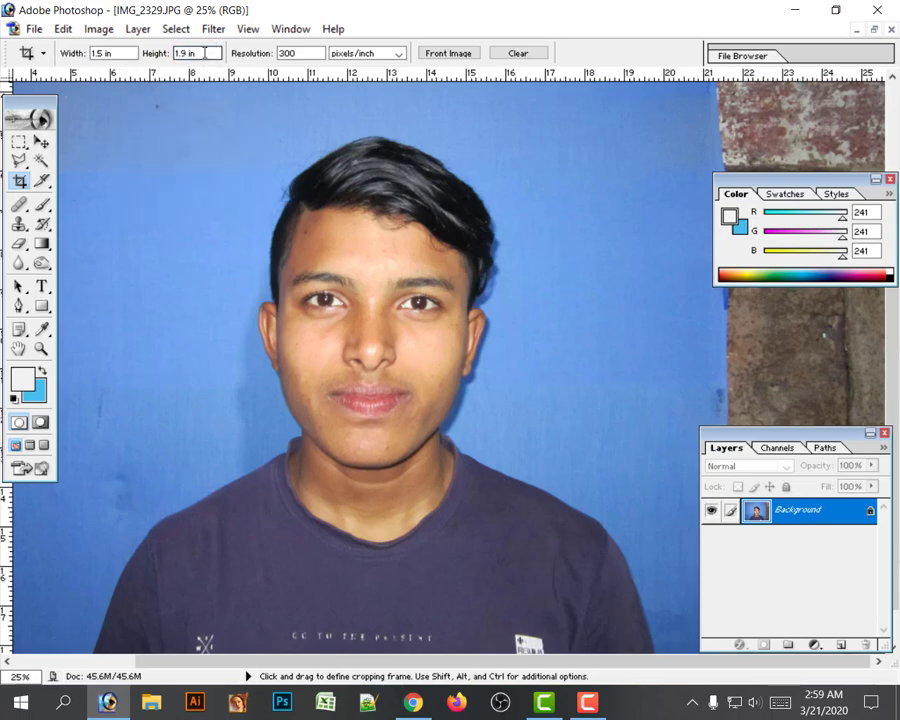
pyautogui.moveTo(205, 53); pyautogui.dragTo(67, 73)
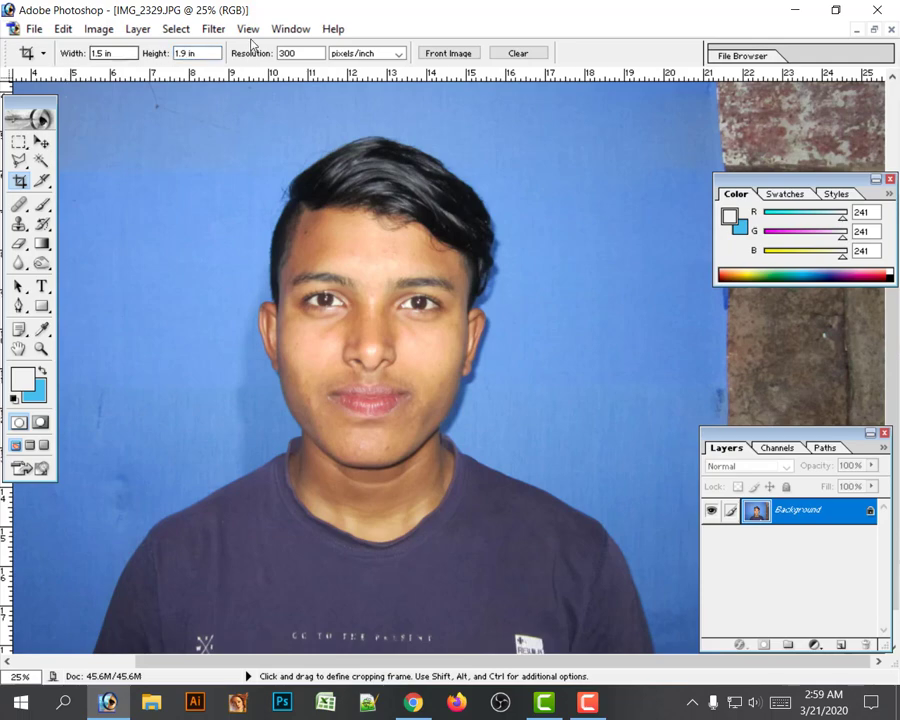
pyautogui.press('Tab')
# - Draw a crop frame around the subject's head and shoulders
pyautogui.press('space')
pyautogui.moveTo(390, 349); pyautogui.dragTo(371, 328)
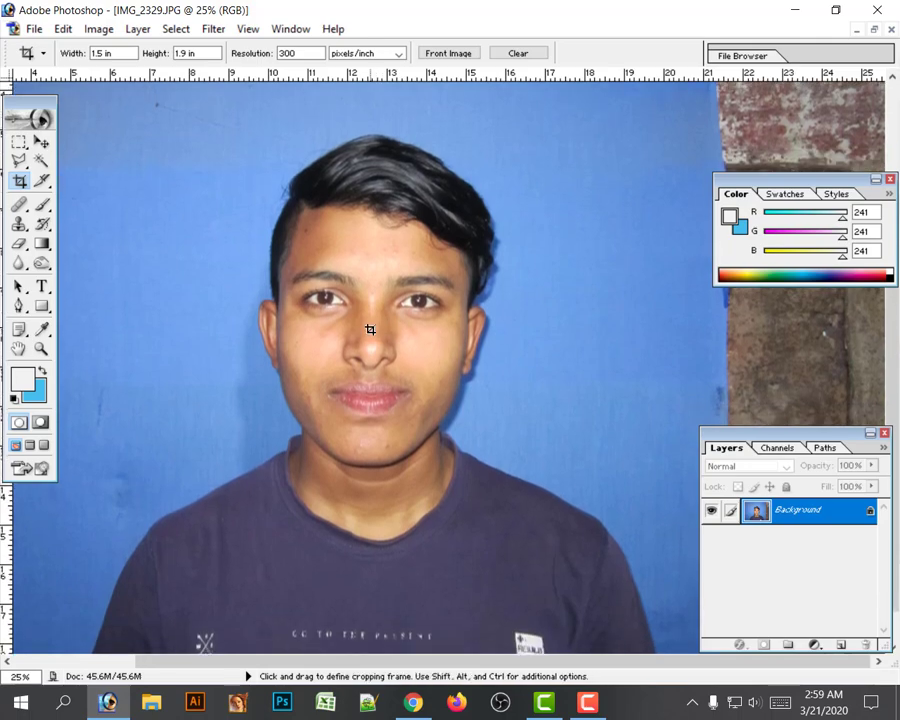
pyautogui.scroll(1, 370, 331)
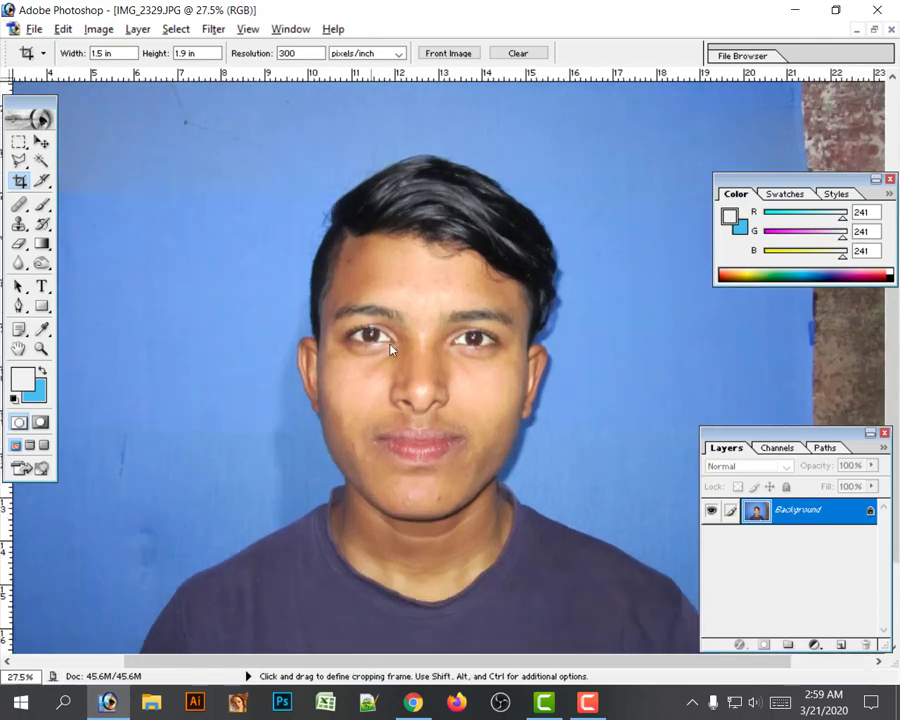
pyautogui.hotkey('alt', 'space')
pyautogui.scroll(-2, 432, 365)
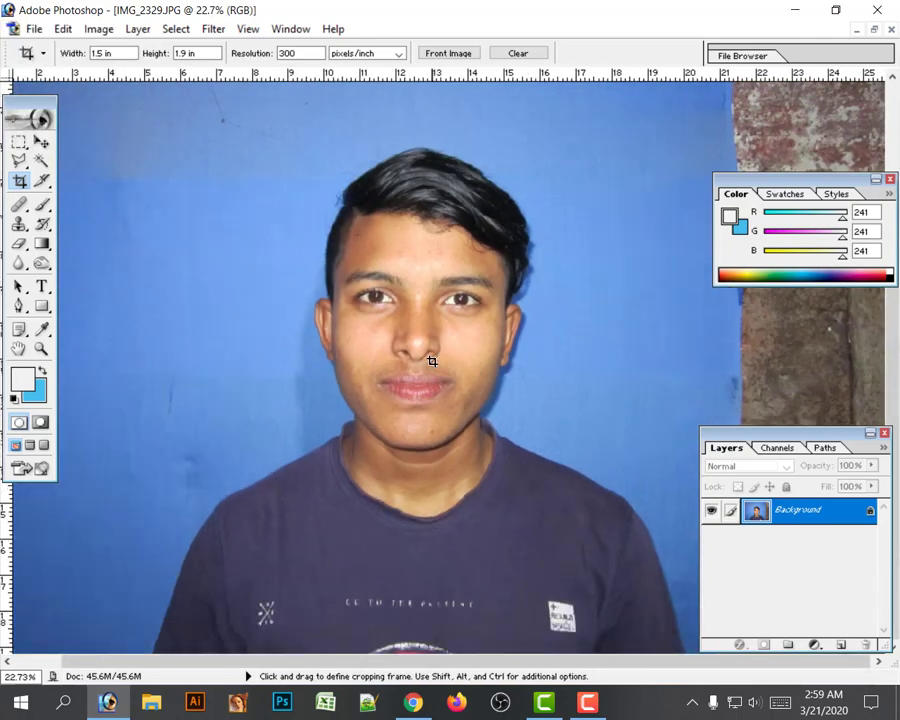
pyautogui.press('space')
pyautogui.moveTo(433, 345); pyautogui.dragTo(408, 377)
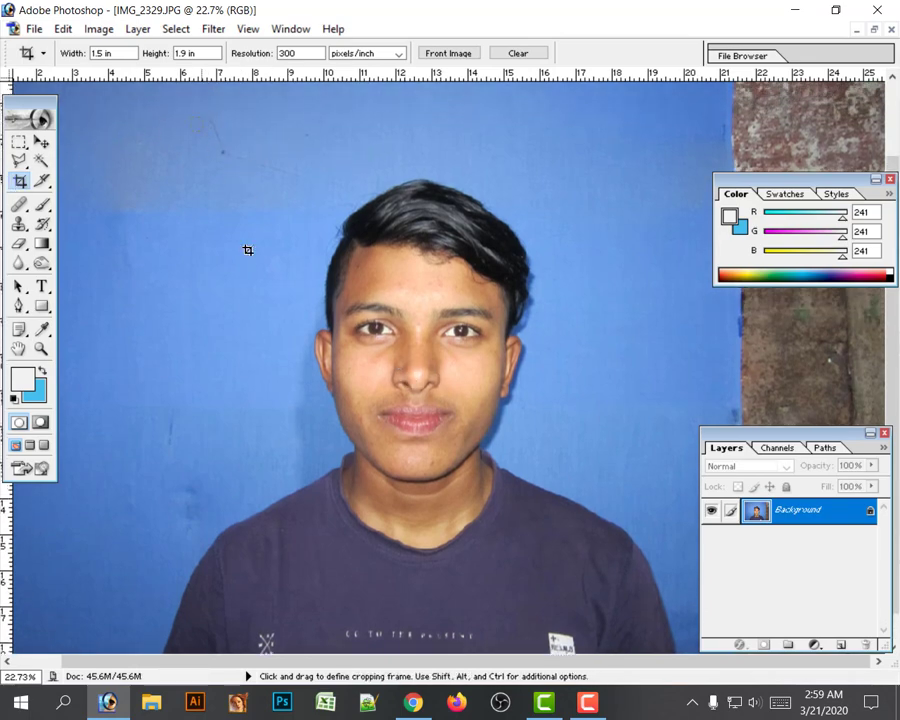
pyautogui.moveTo(646, 620); pyautogui.dragTo(663, 635)
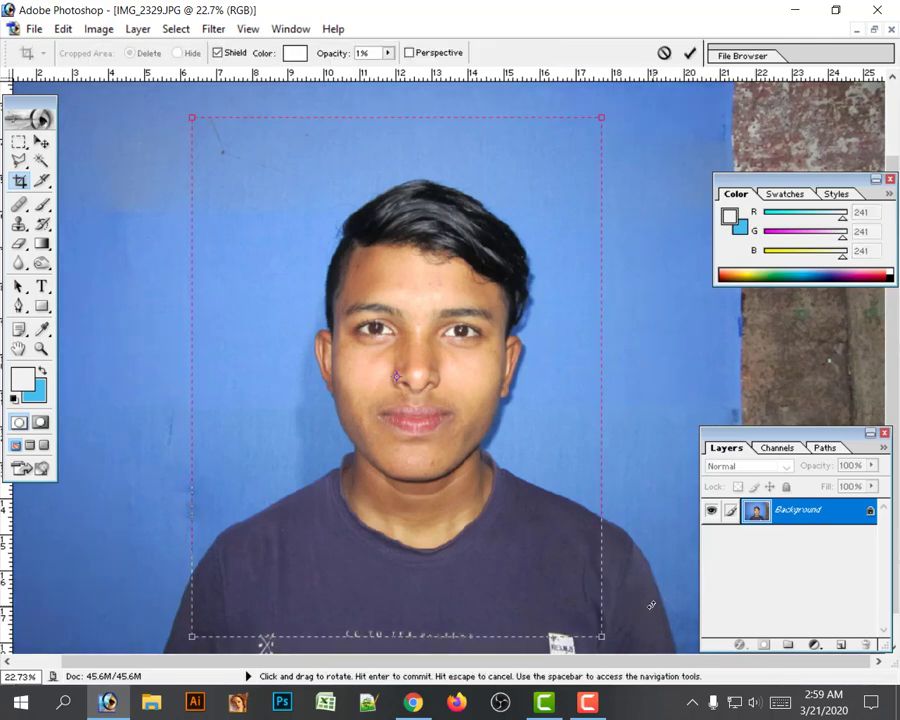
# - Shift the crop frame right and down to centre the subject with little space above the hair, and apply the crop
pyautogui.press('Right')
pyautogui.press('Right')
pyautogui.press('Right')
pyautogui.press('Right')
pyautogui.press('Right')
pyautogui.press('Right')
pyautogui.press('Right')
pyautogui.press('Right')
pyautogui.press('Right')
pyautogui.press('Right')
pyautogui.press('Right')
pyautogui.press('Right')
pyautogui.press('Right')
pyautogui.press('Right')
pyautogui.press('Right')
pyautogui.press('Right')
pyautogui.press('Right')
pyautogui.press('Right')
pyautogui.press('Right')
pyautogui.press('Right')
pyautogui.press('Right')
pyautogui.press('Right')
pyautogui.press('Right')
pyautogui.press('Right')
pyautogui.press('Right')
pyautogui.press('Right')
pyautogui.press('Right')
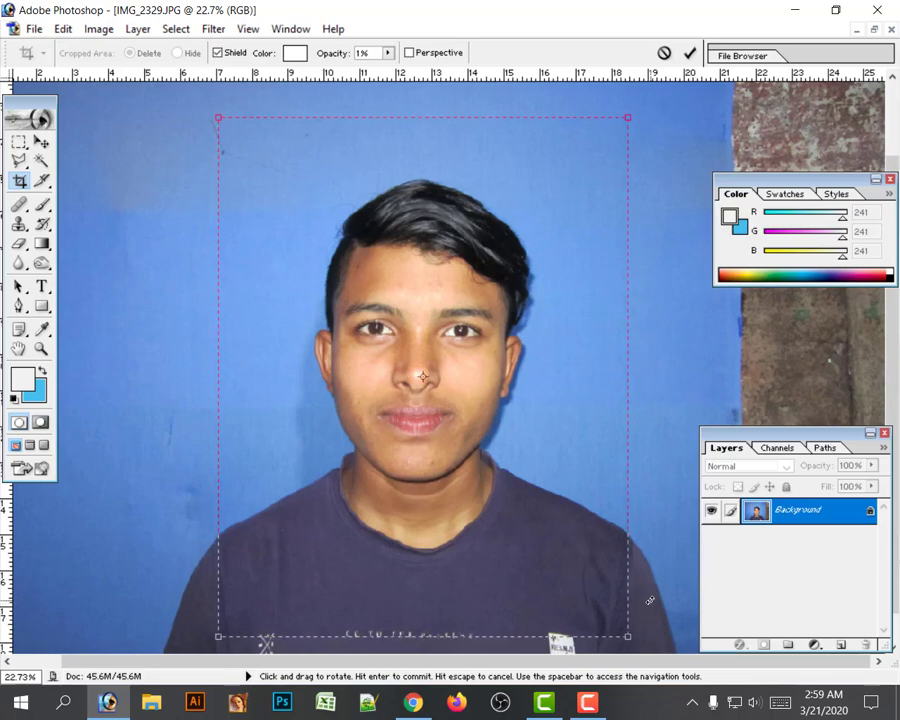
pyautogui.moveTo(423, 376); pyautogui.dragTo(423, 406)
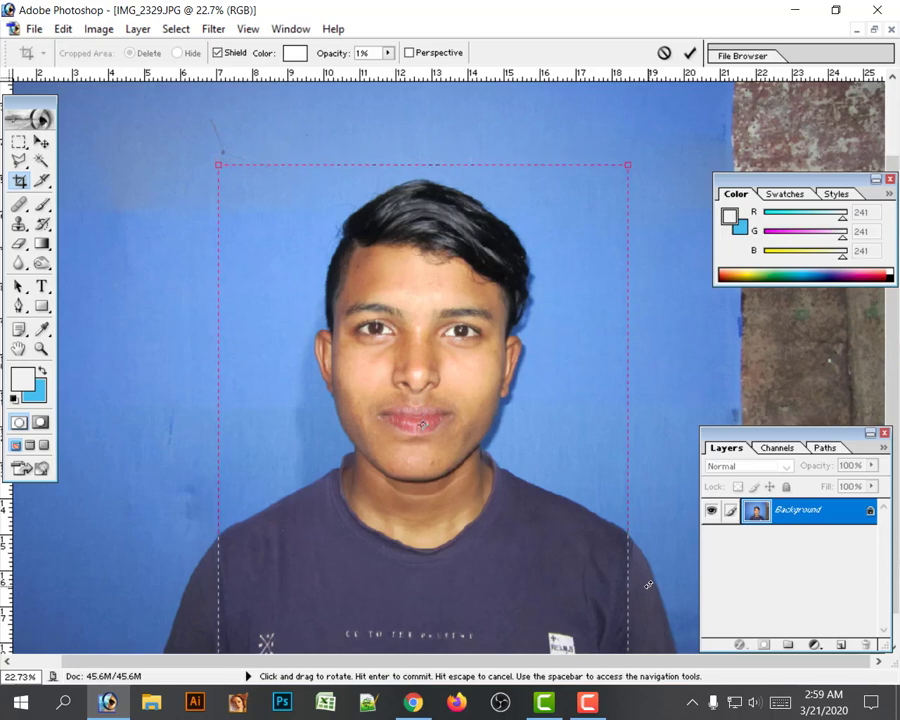
pyautogui.moveTo(422, 424); pyautogui.dragTo(422, 426)
pyautogui.press('Return')
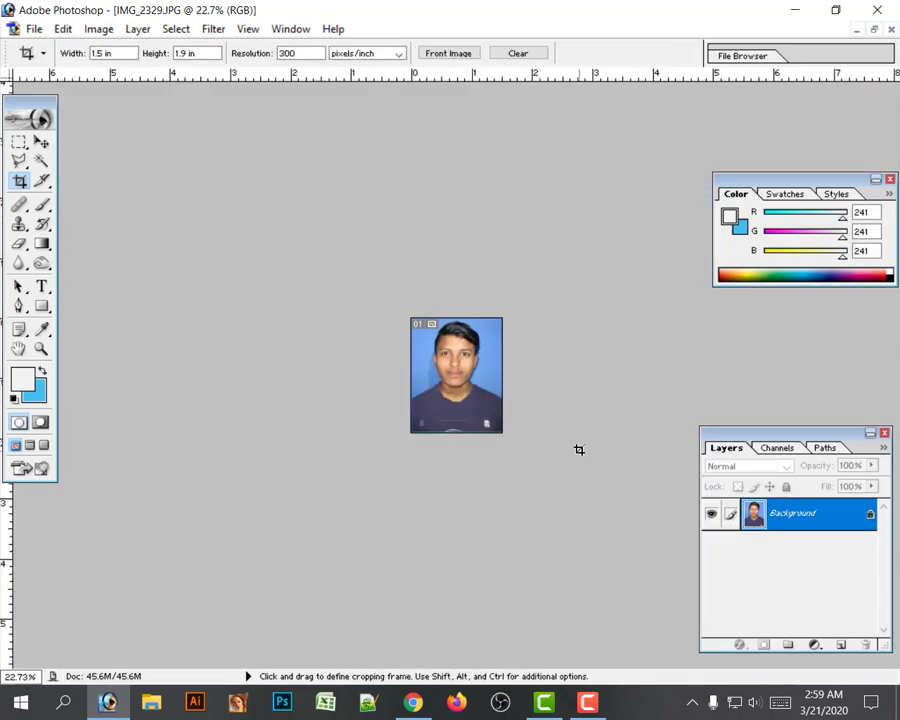
# - Select the blue backdrop around the subject with the Magic Wand at tolerance 50
pyautogui.click(484, 404)
pyautogui.click(482, 403)
pyautogui.click(482, 403)
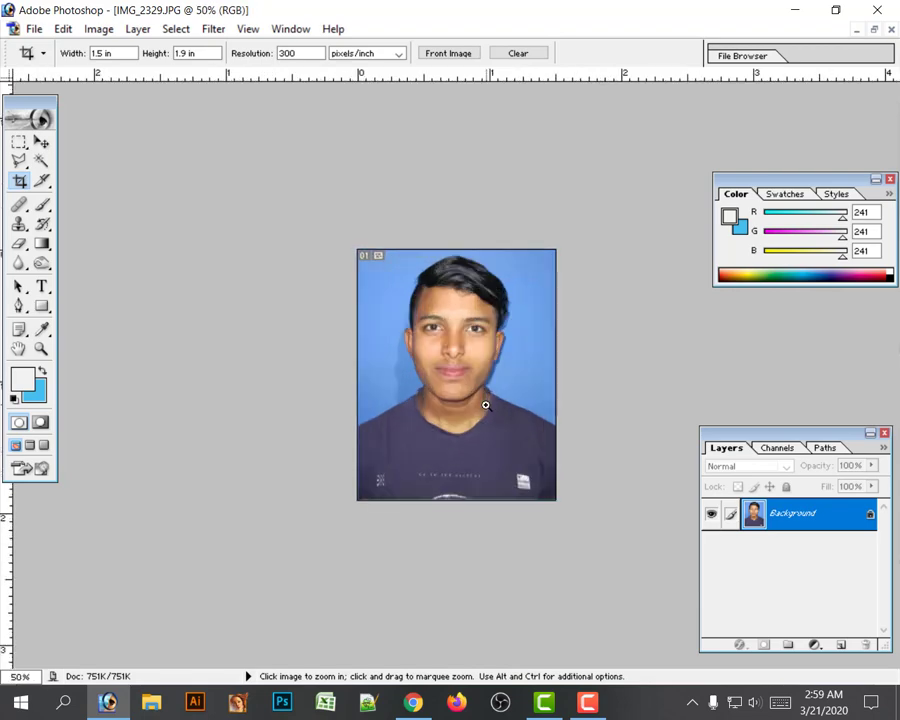
pyautogui.click(482, 403)
pyautogui.click(40, 162)
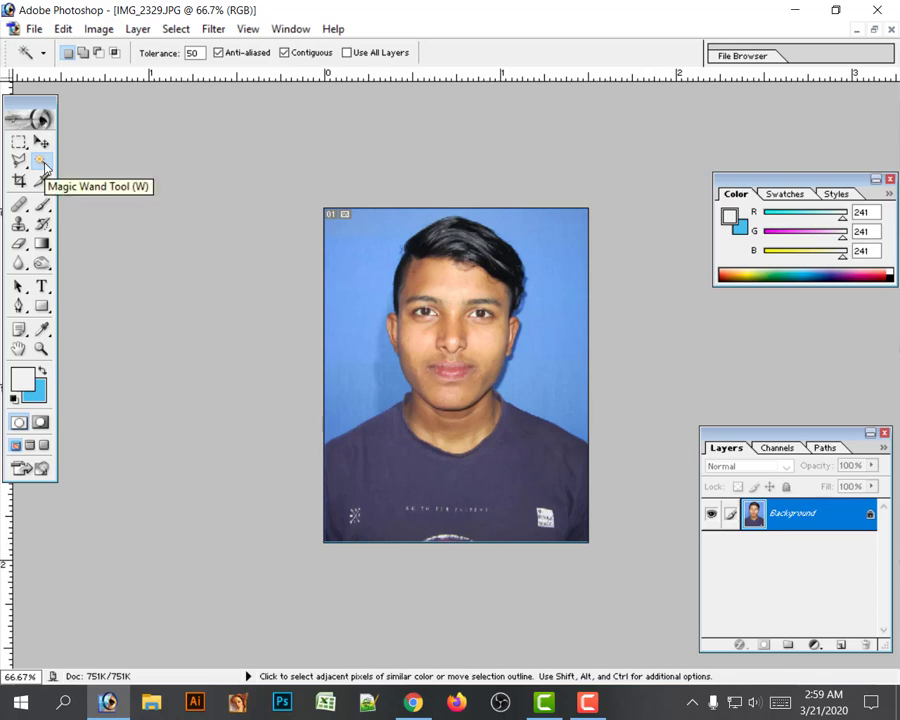
pyautogui.click(356, 311)
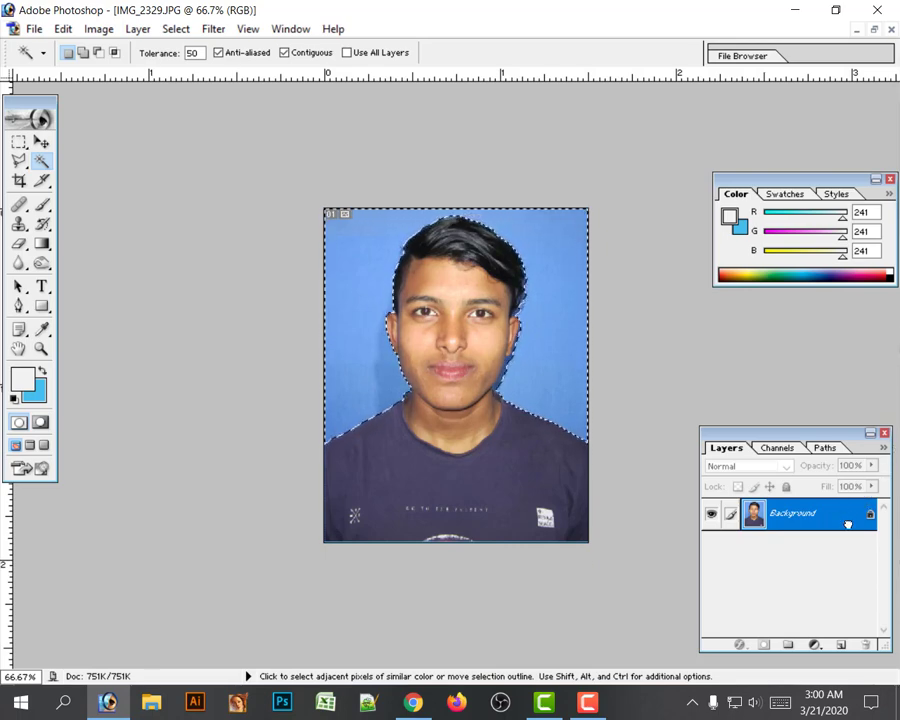
pyautogui.moveTo(840, 644); pyautogui.dragTo(840, 644)
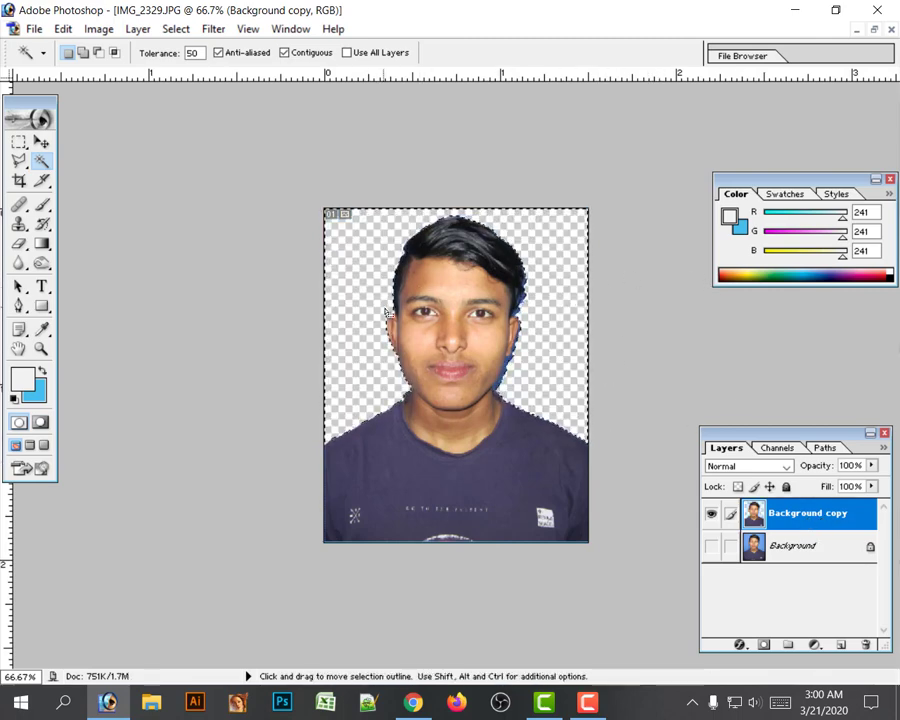
pyautogui.hotkey('ctrl', 'z')
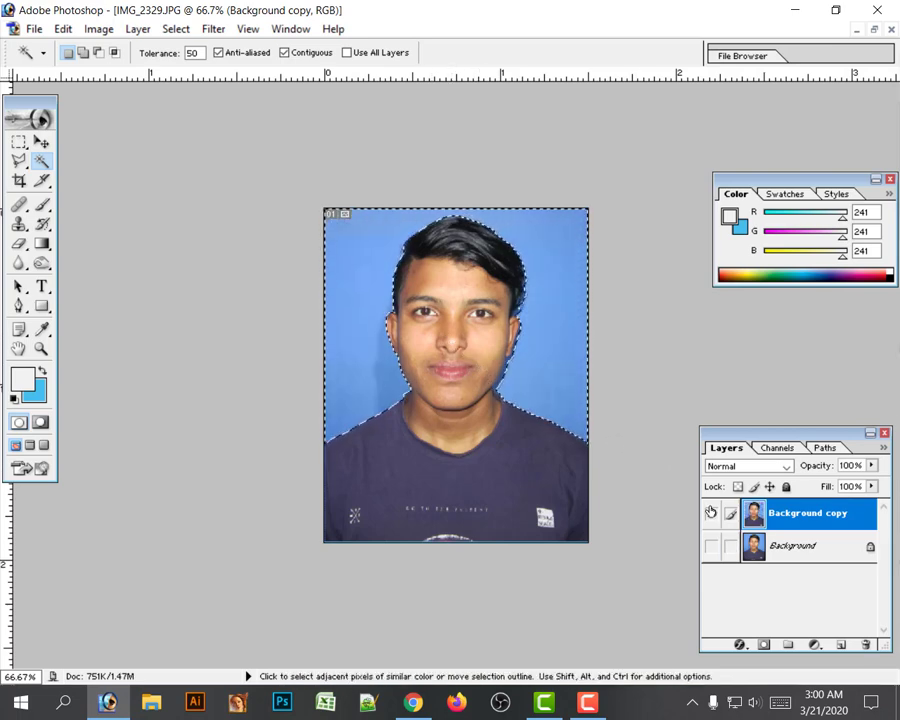
pyautogui.moveTo(742, 522); pyautogui.dragTo(835, 563)
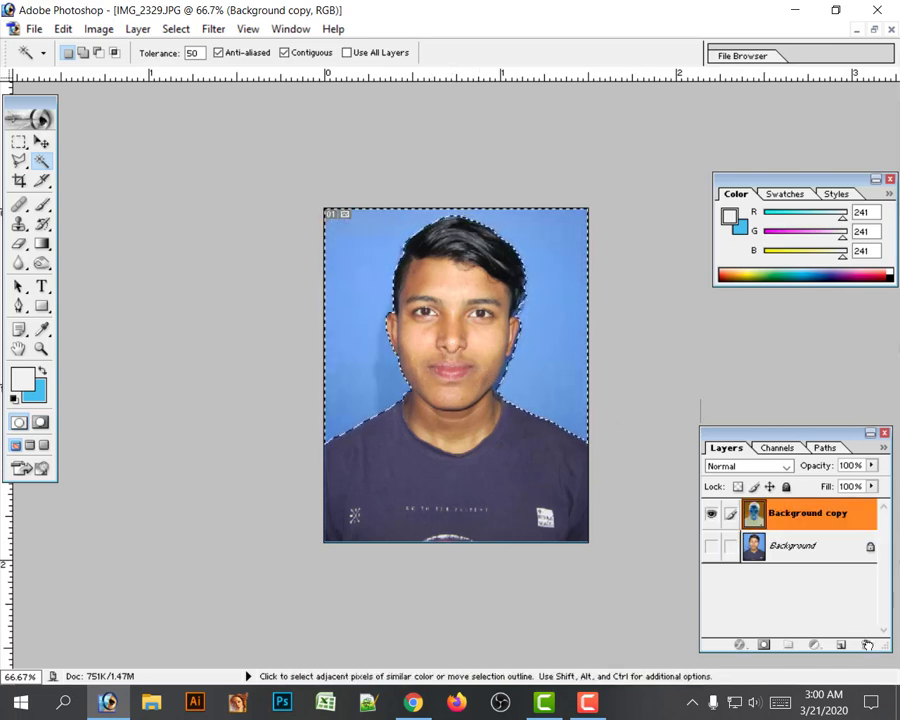
pyautogui.moveTo(867, 645); pyautogui.dragTo(869, 648)
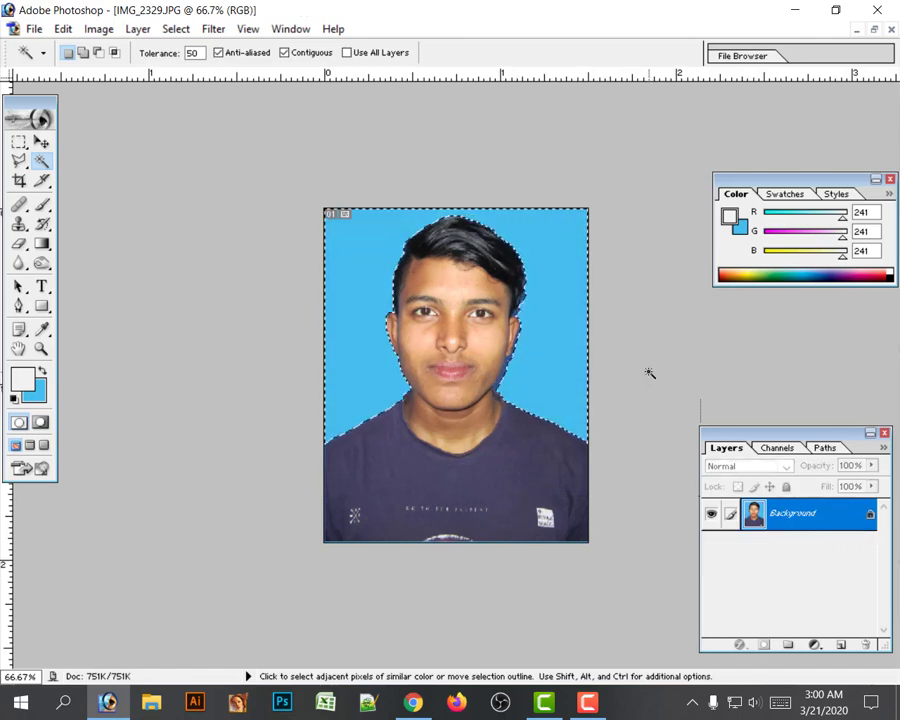
# - Set the background colour to 30B9F1 and fill the selected backdrop with it
pyautogui.click(35, 392)
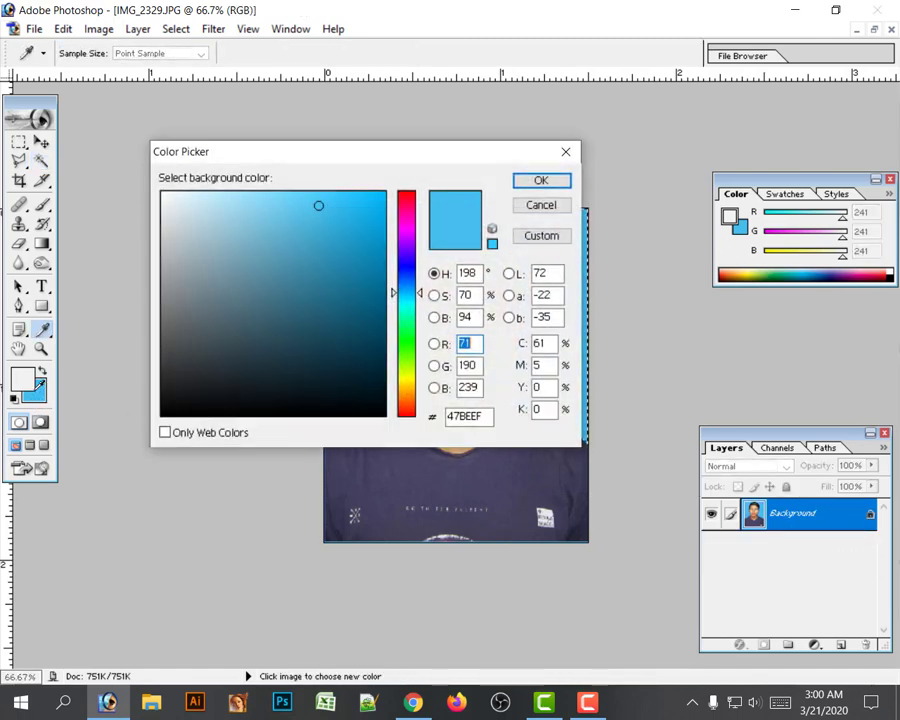
pyautogui.click(341, 203)
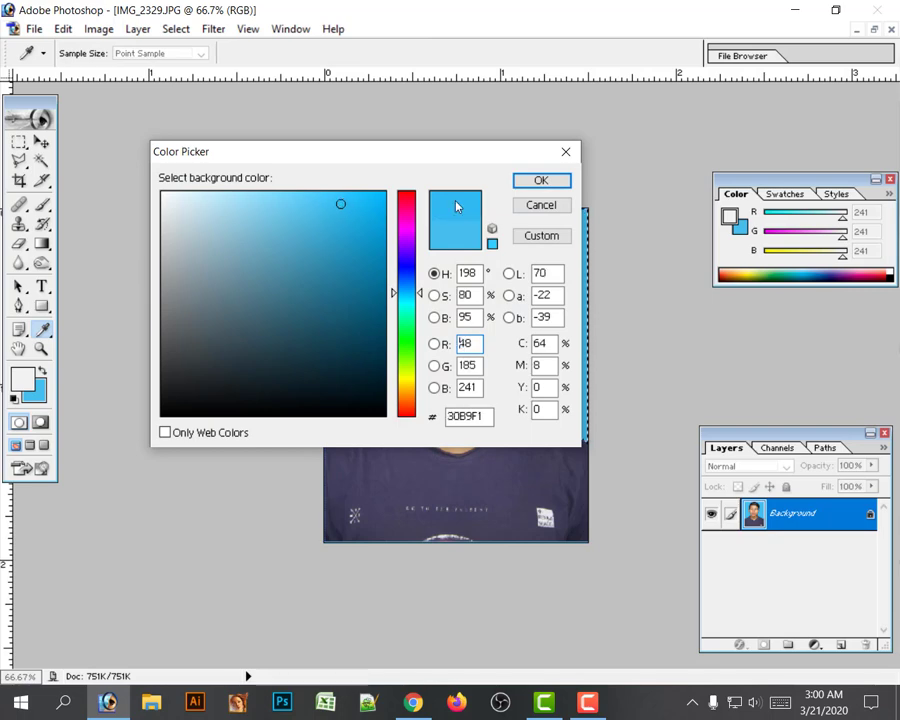
pyautogui.click(538, 181)
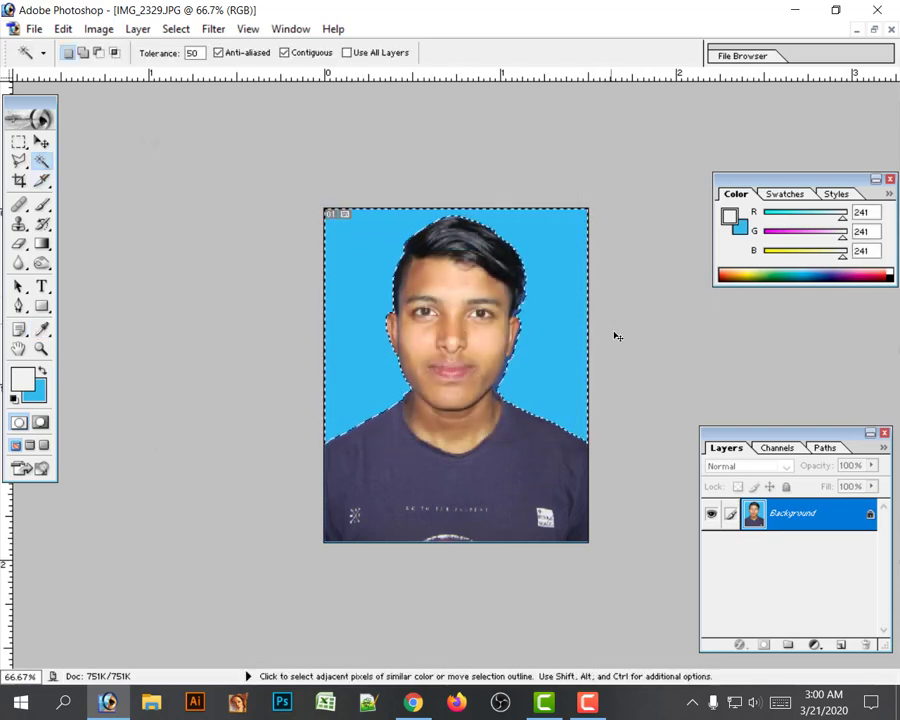
# - Fill the dark blue shadow beside the ear and jaw with the background colour and reselect the whole backdrop
pyautogui.keyDown('ctrl'); pyautogui.click(533, 371); pyautogui.keyUp('ctrl')
pyautogui.keyDown('ctrl'); pyautogui.click(533, 371); pyautogui.keyUp('ctrl')
pyautogui.keyDown('ctrl'); pyautogui.click(540, 358); pyautogui.keyUp('ctrl')
pyautogui.moveTo(538, 352); pyautogui.dragTo(405, 588)
pyautogui.moveTo(508, 597); pyautogui.dragTo(414, 392)
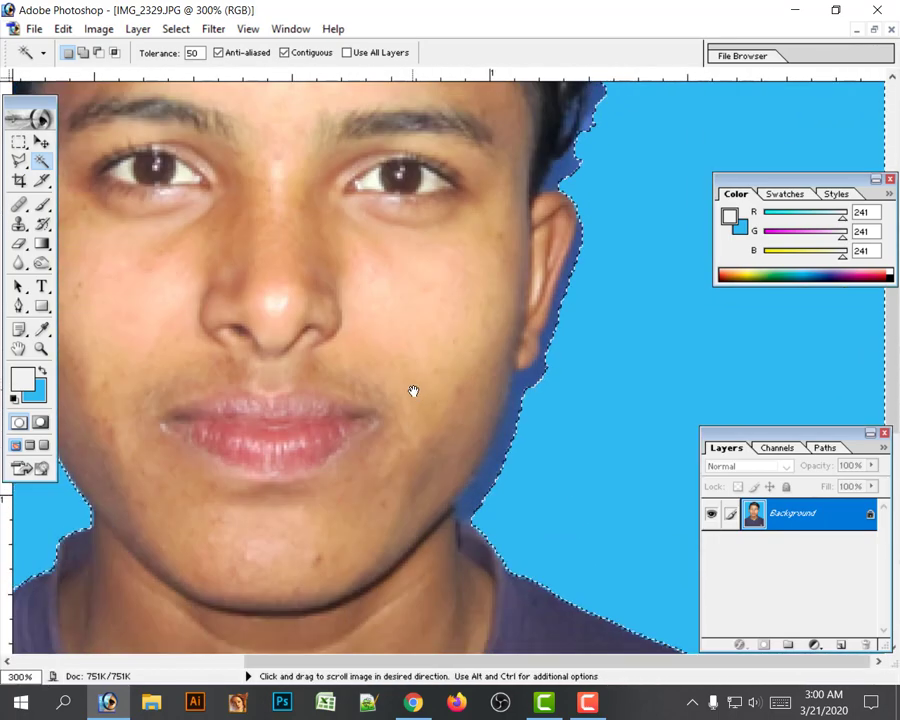
pyautogui.click(507, 443)
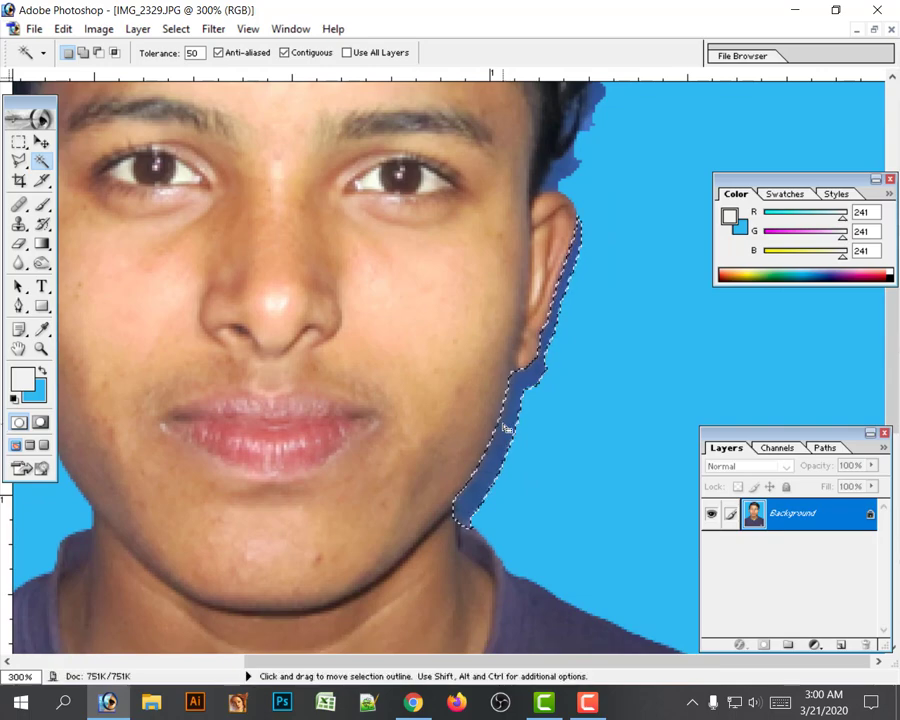
pyautogui.click(624, 397)
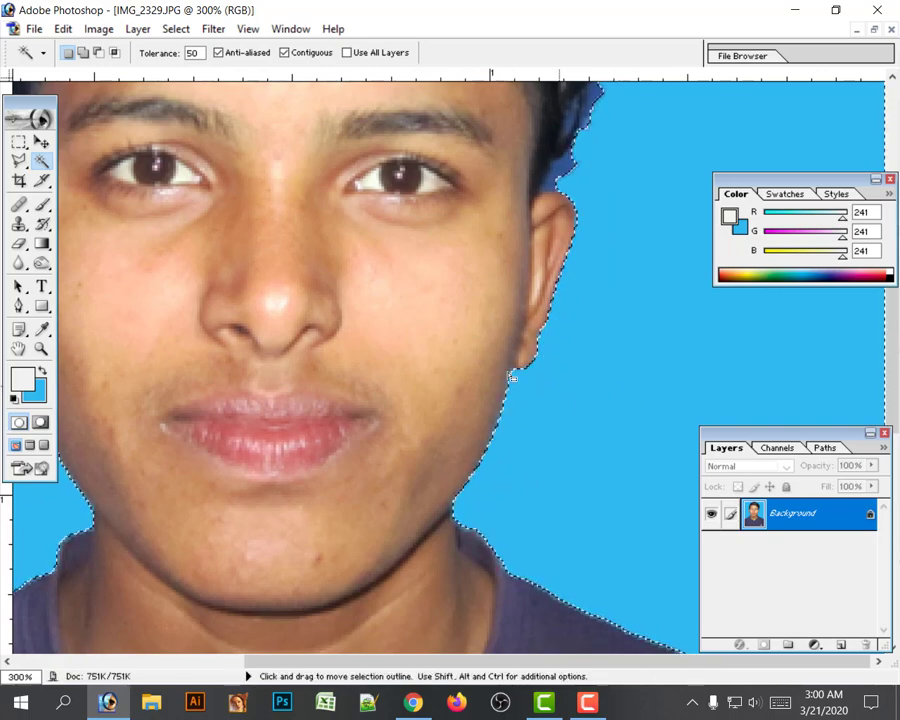
# - Select the dark blue remnants along the hair edge above the ear with the Magic Wand and fill each with the background colour
pyautogui.moveTo(429, 394); pyautogui.dragTo(431, 705)
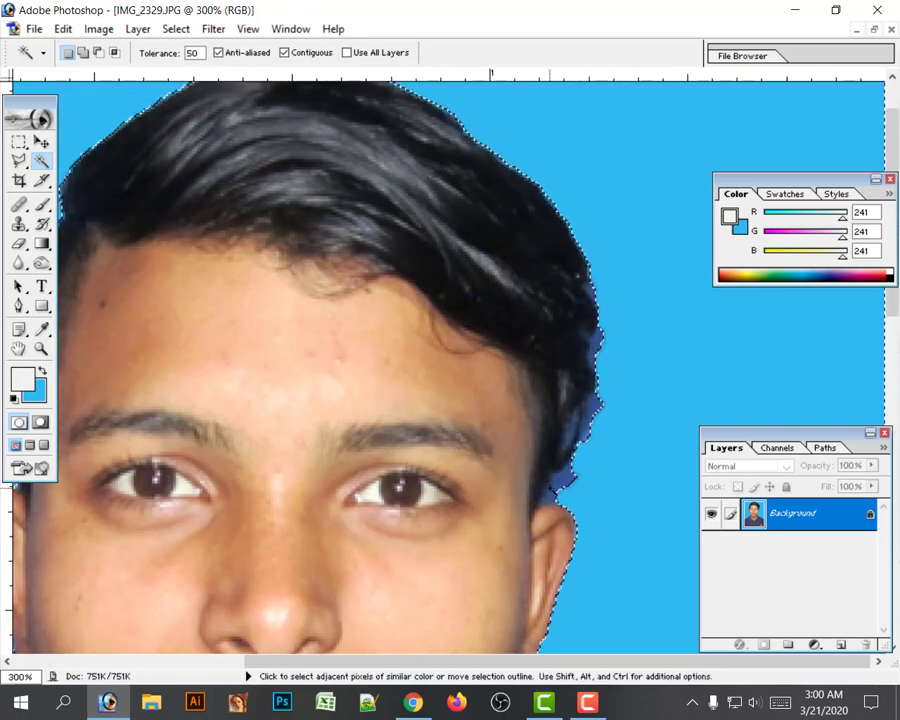
pyautogui.click(557, 499)
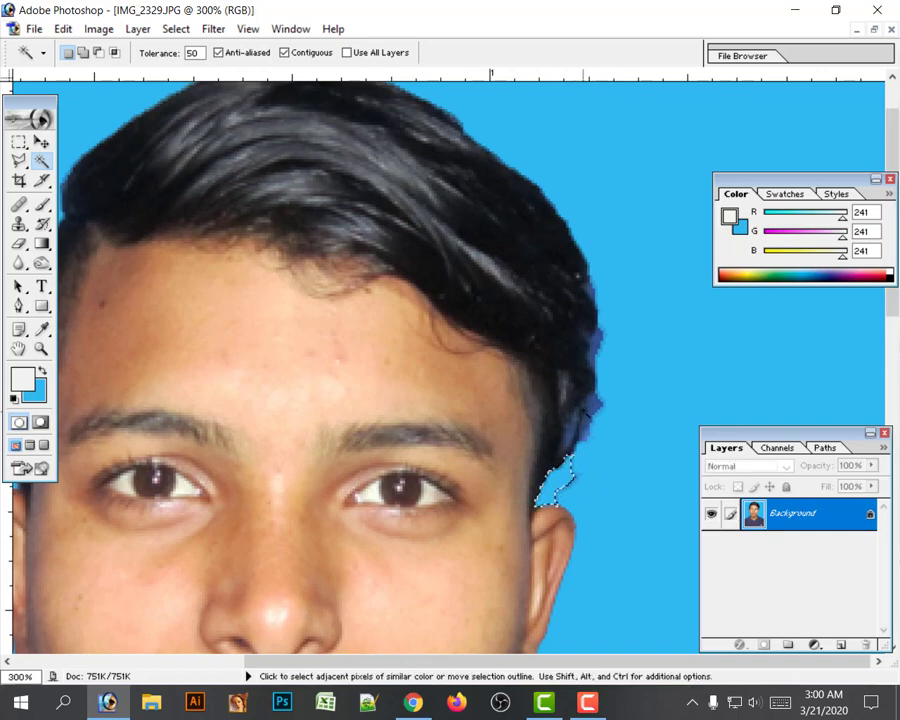
pyautogui.click(591, 412)
pyautogui.click(592, 412)
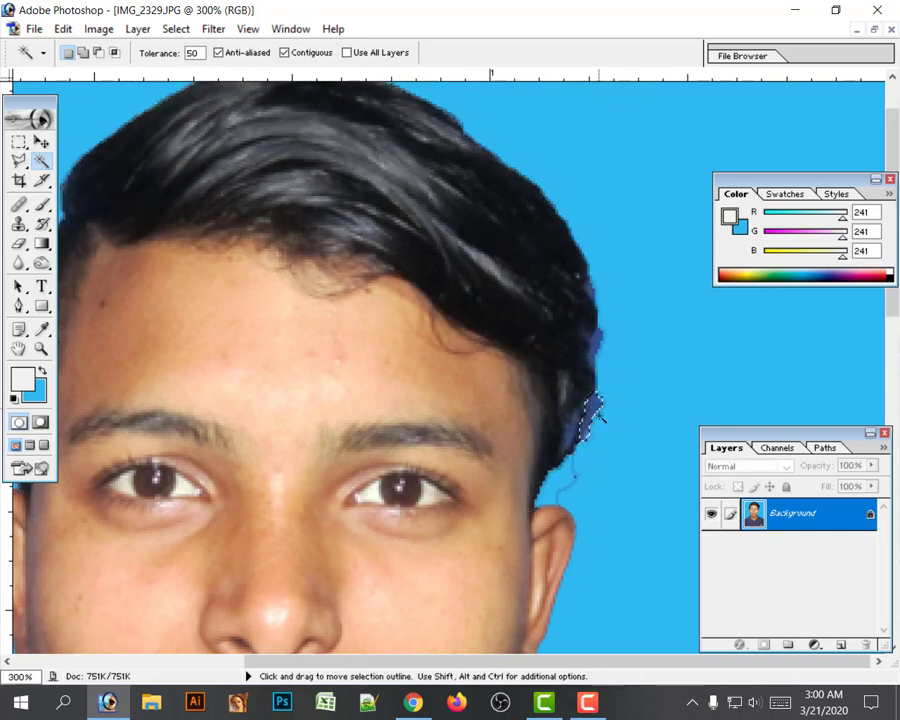
pyautogui.click(592, 340)
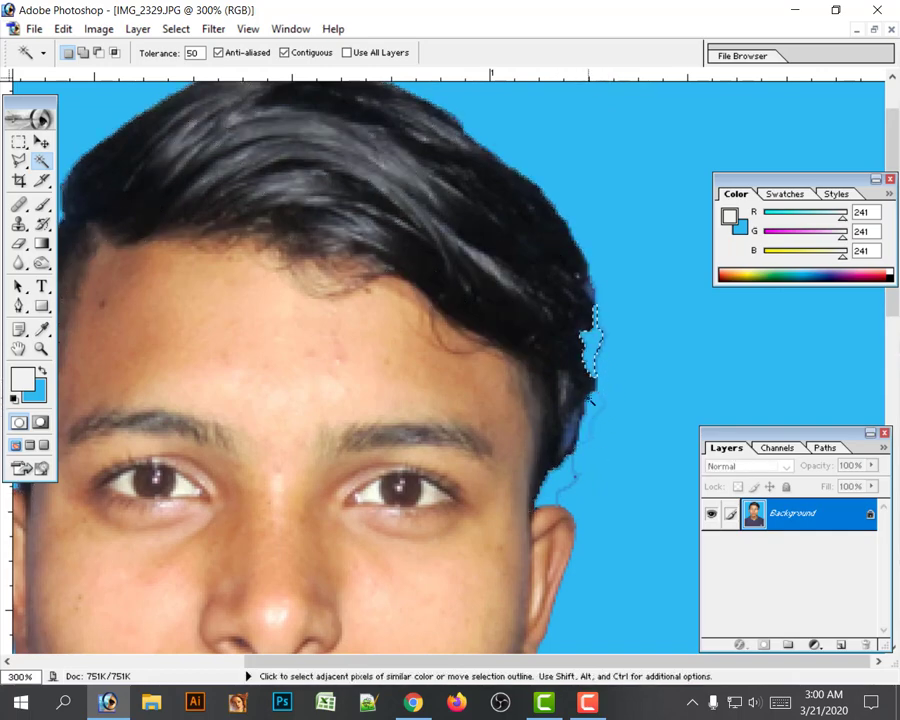
# - Reselect the whole backdrop, fill it with the background colour to clean the hair edge, and remove the selection
pyautogui.click(603, 457)
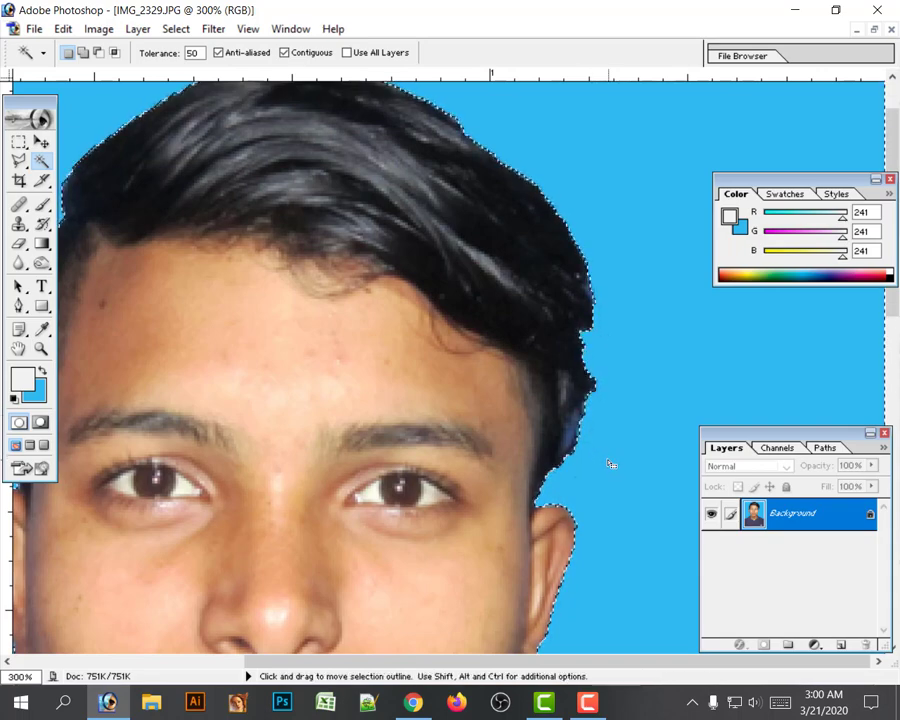
pyautogui.click(611, 463)
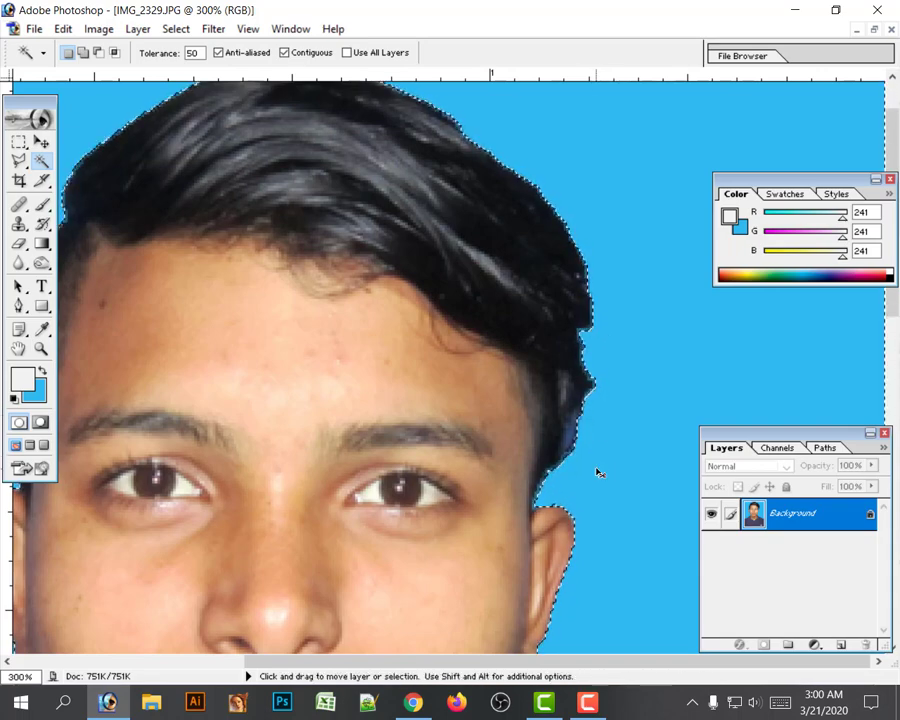
pyautogui.hotkey('ctrl', '-')
pyautogui.hotkey('ctrl', '-')
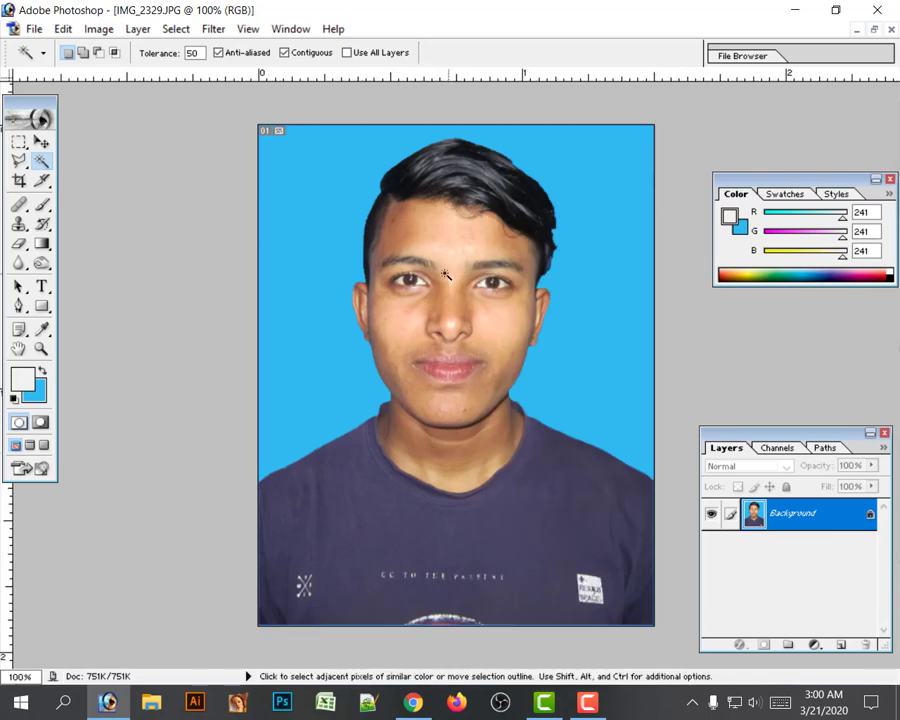
pyautogui.click(98, 29)
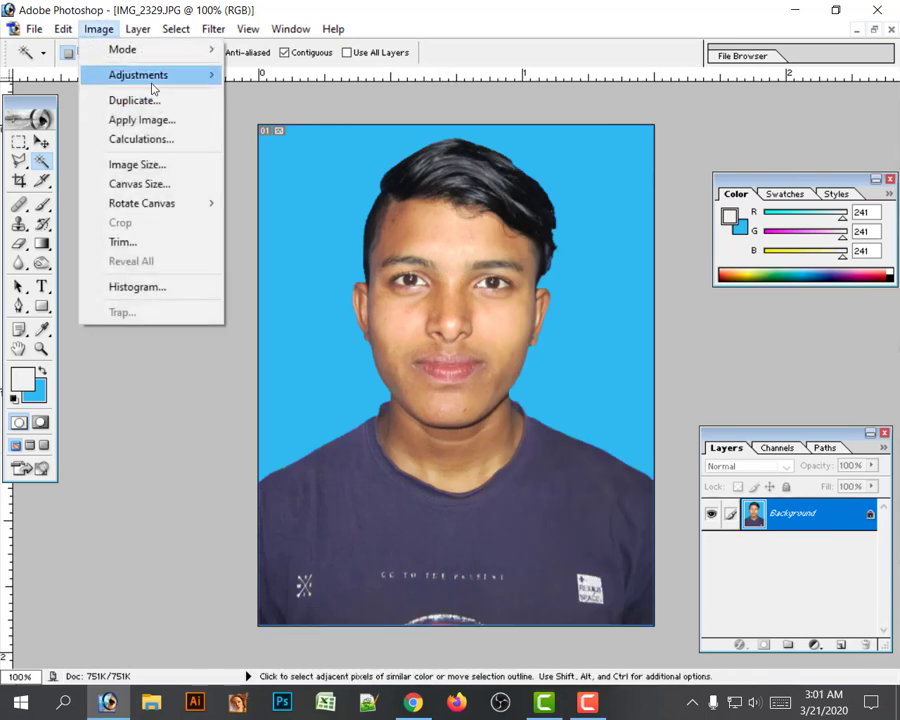
pyautogui.moveTo(151, 85)
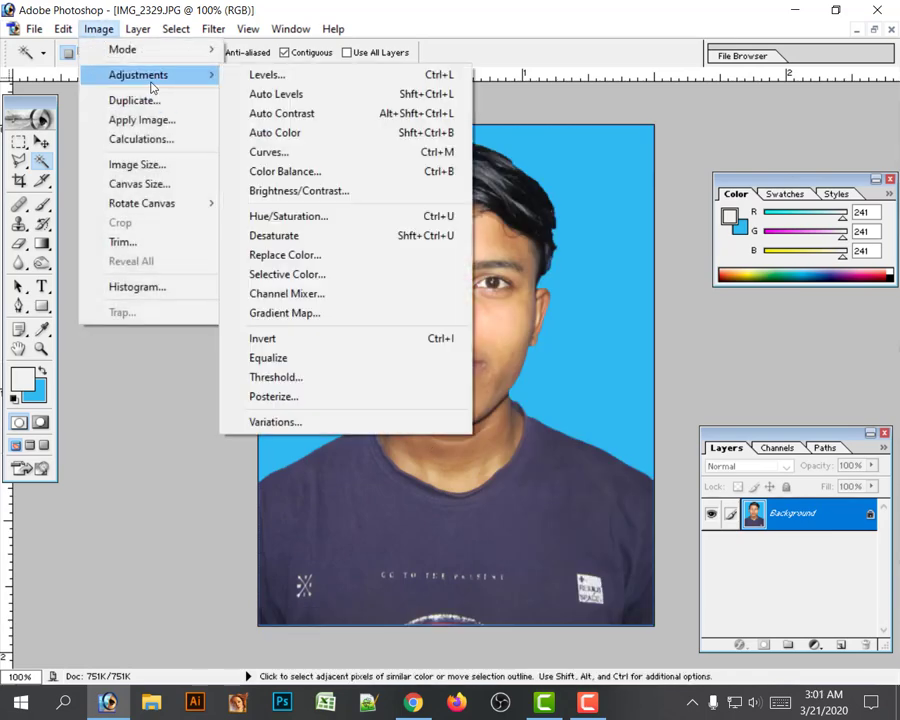
pyautogui.click(306, 159)
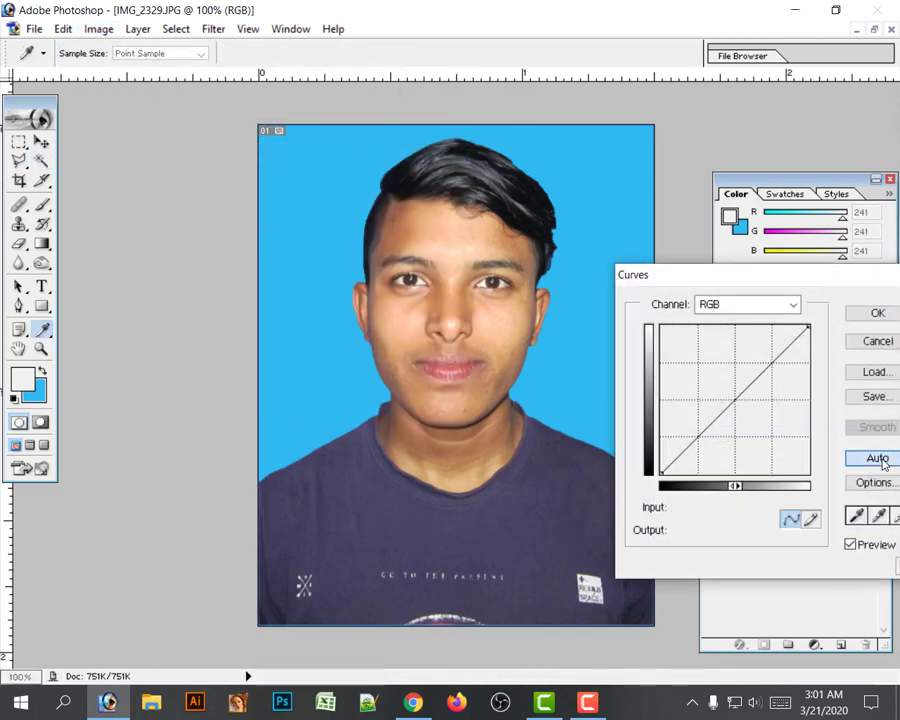
pyautogui.click(880, 460)
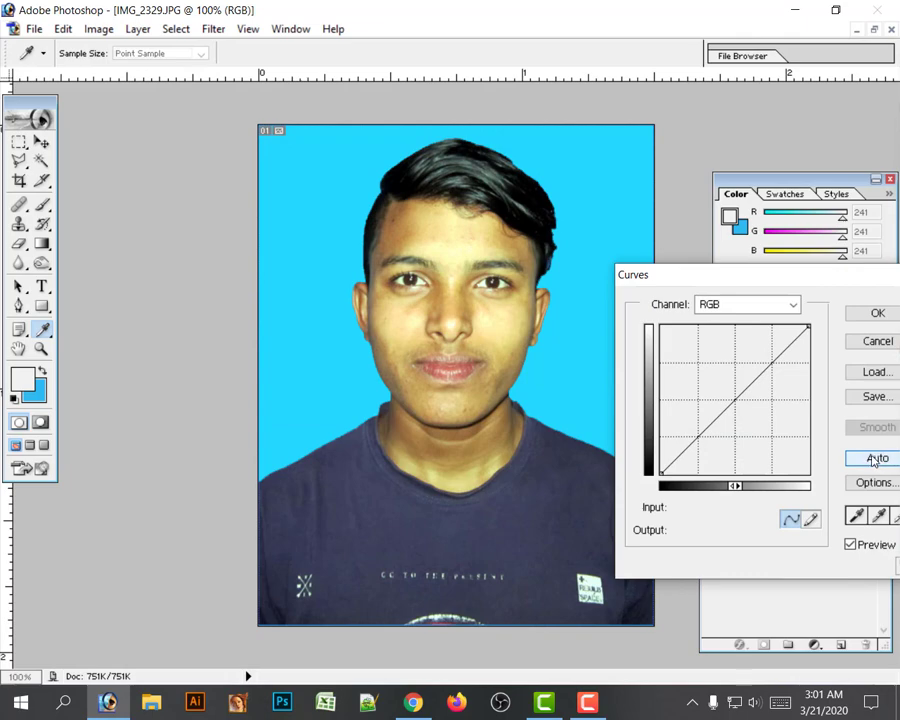
pyautogui.click(876, 342)
pyautogui.press('w')
# - Brighten the portrait with Curves by placing an RGB curve point at input 109 and output 138, and apply it
pyautogui.click(98, 28)
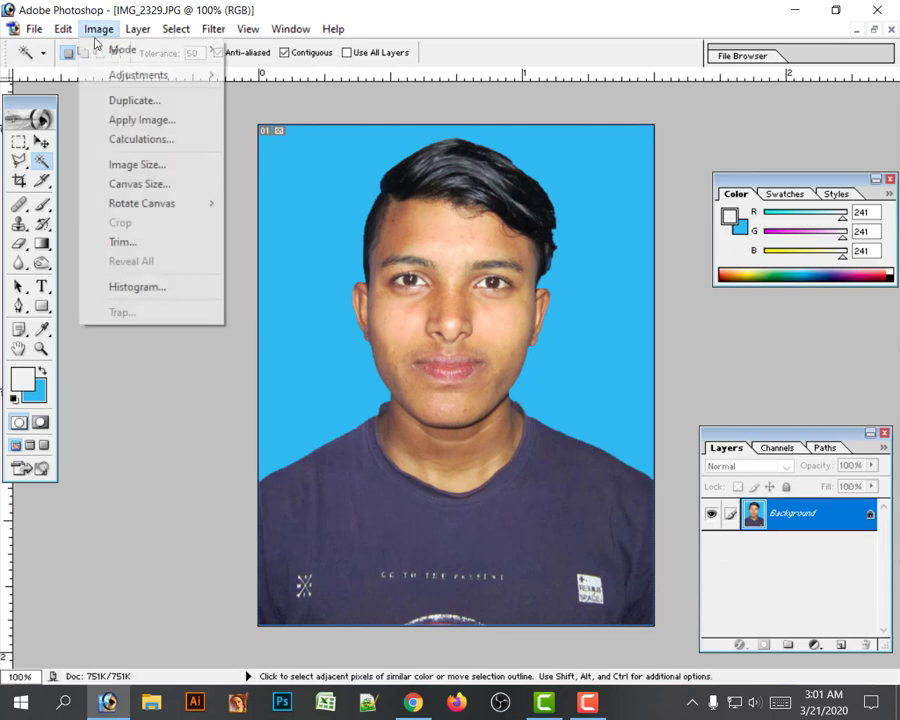
pyautogui.moveTo(162, 78)
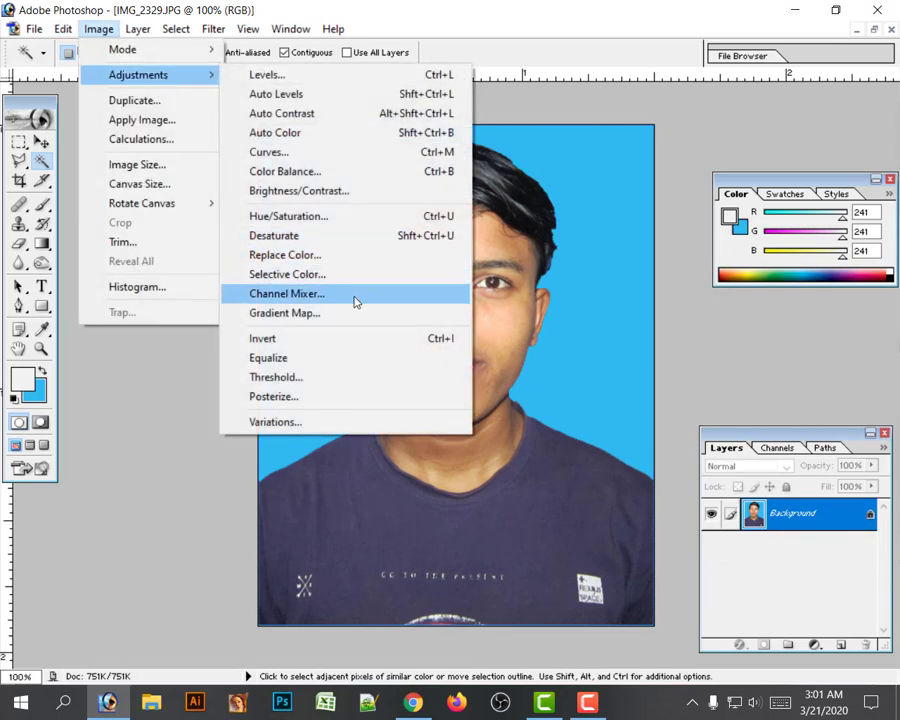
pyautogui.click(310, 153)
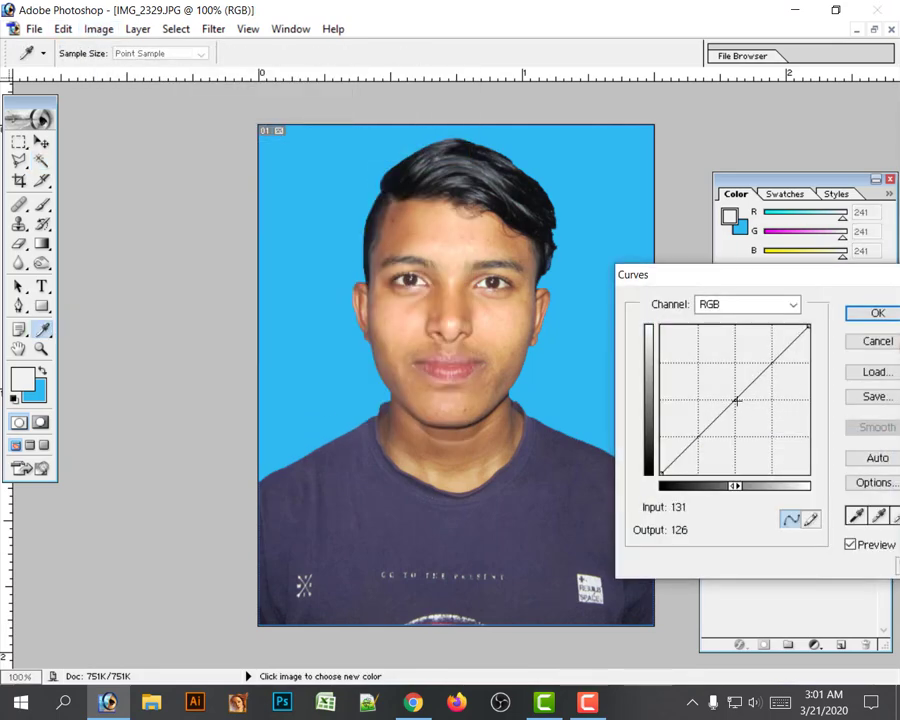
pyautogui.moveTo(736, 400); pyautogui.dragTo(729, 397)
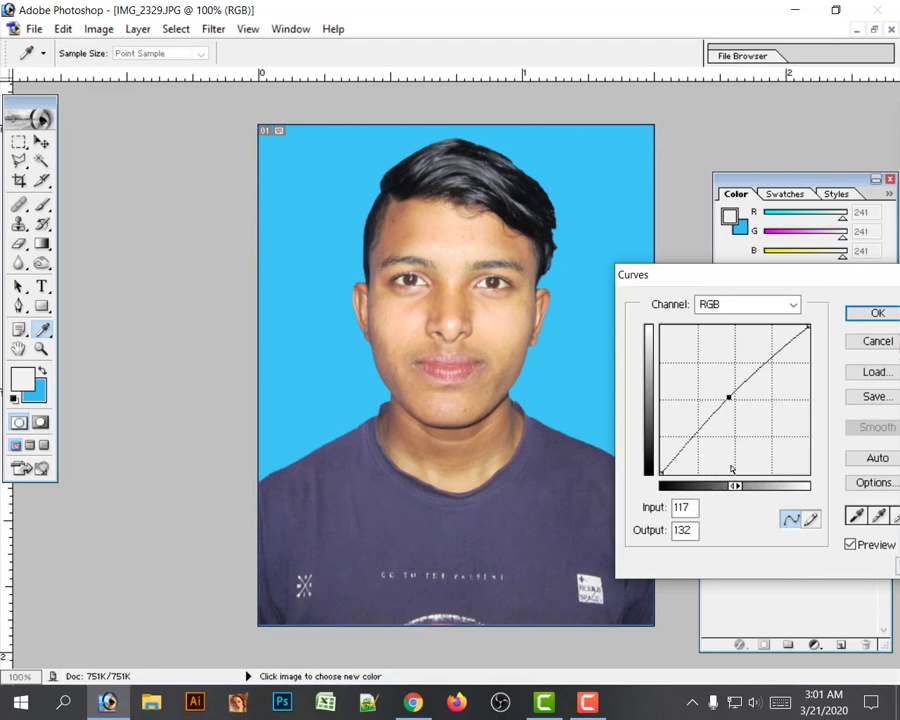
pyautogui.press('Up')
pyautogui.press('Up')
pyautogui.press('Up')
pyautogui.press('Up')
pyautogui.press('Up')
pyautogui.press('Up')
pyautogui.press('Up')
pyautogui.press('Up')
pyautogui.press('Up')
pyautogui.press('Up')
pyautogui.press('Up')
pyautogui.press('Up')
pyautogui.press('Up')
pyautogui.press('Up')
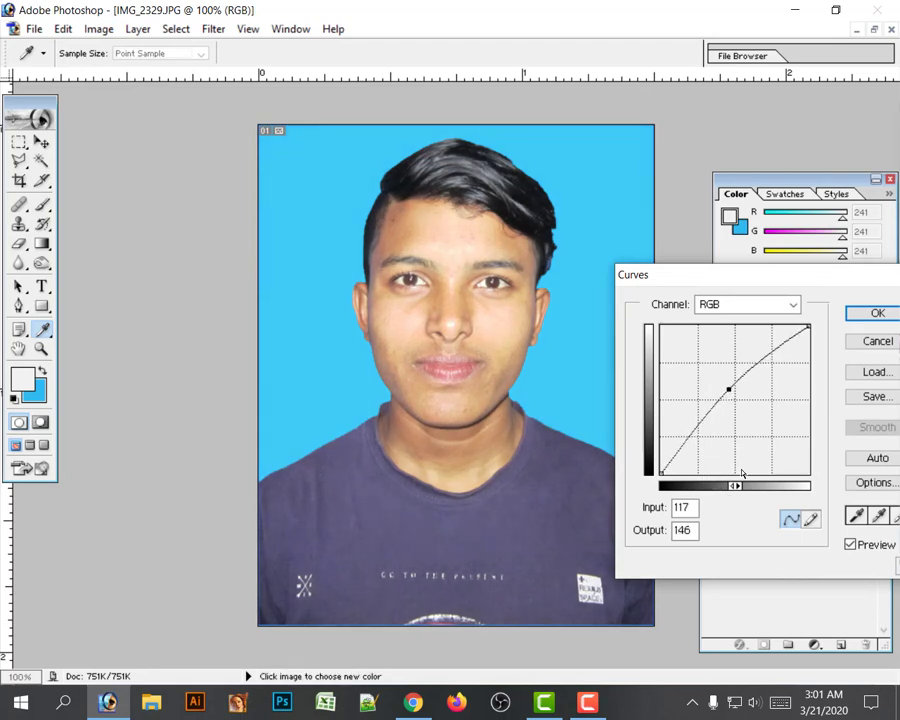
pyautogui.press('Up')
pyautogui.press('Up')
pyautogui.press('Up')
pyautogui.press('Up')
pyautogui.press('Up')
pyautogui.press('Up')
pyautogui.press('Up')
pyautogui.press('Up')
pyautogui.press('Up')
pyautogui.press('Up')
pyautogui.press('Left')
pyautogui.press('Left')
pyautogui.press('Left')
pyautogui.press('Left')
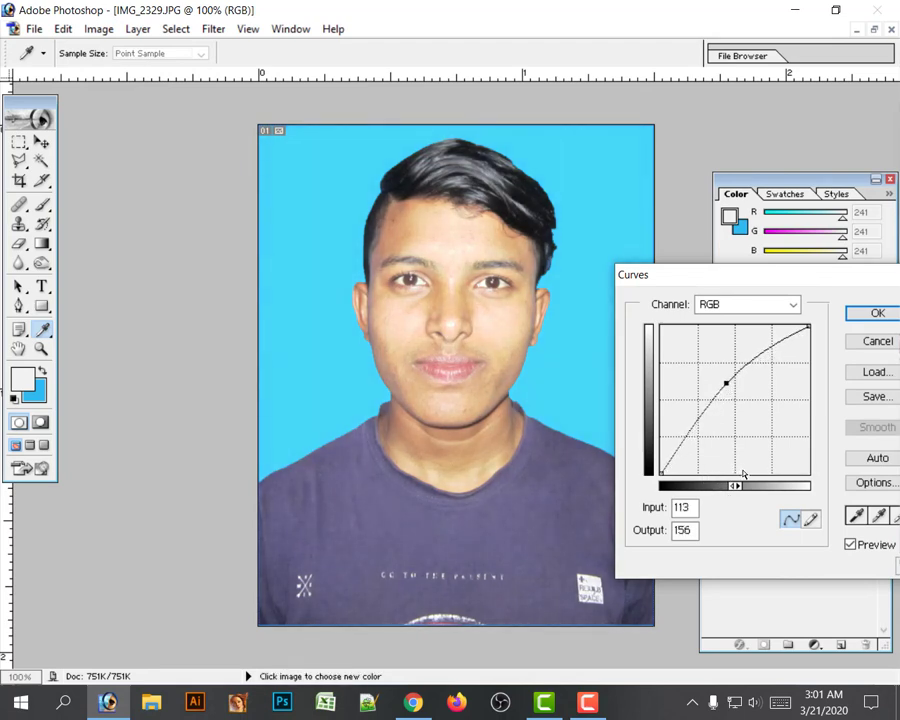
pyautogui.press('Left')
pyautogui.press('Left')
pyautogui.press('Left')
pyautogui.press('Left')
pyautogui.press('Up')
pyautogui.press('Up')
pyautogui.press('Up')
pyautogui.press('Up')
pyautogui.press('Up')
pyautogui.press('Up')
pyautogui.press('Up')
pyautogui.press('Up')
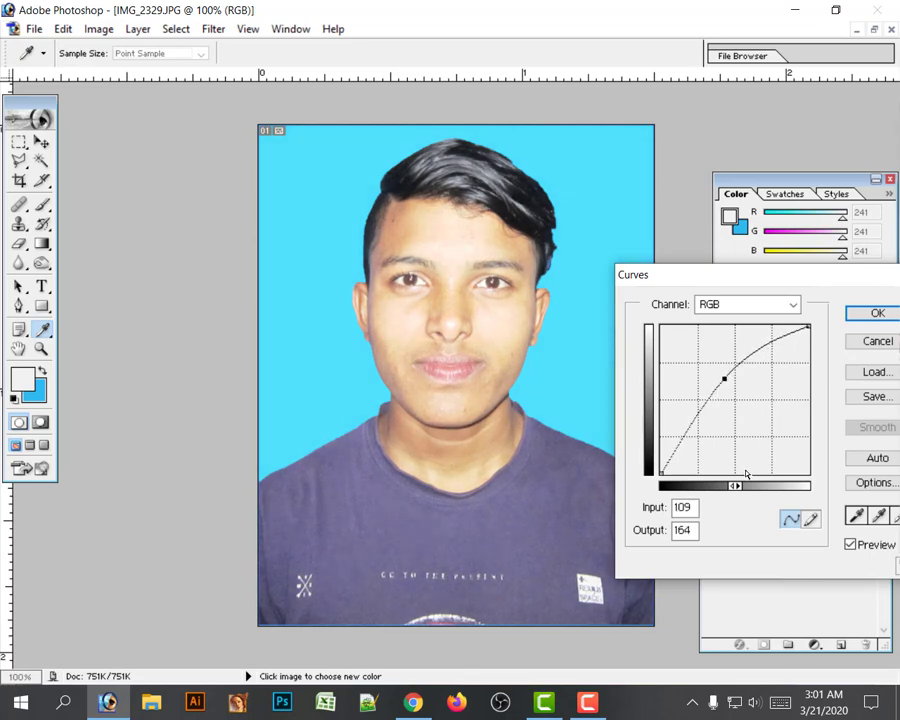
pyautogui.press('Down')
pyautogui.press('Down')
pyautogui.press('Down')
pyautogui.press('Down')
pyautogui.press('Down')
pyautogui.press('Down')
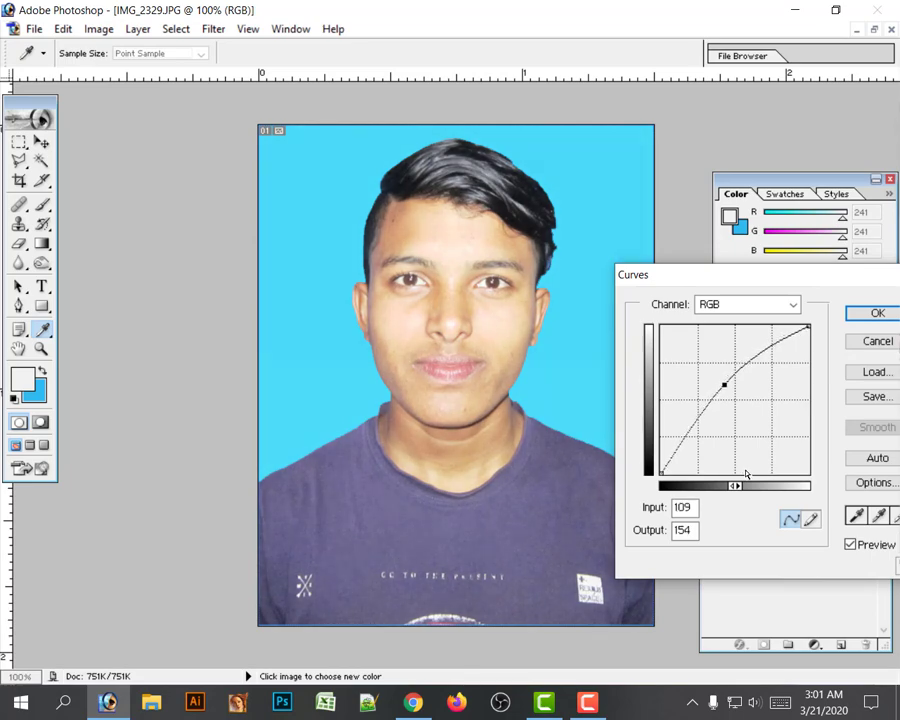
pyautogui.press('Down')
pyautogui.press('Down')
pyautogui.press('Down')
pyautogui.press('Down')
pyautogui.press('Down')
pyautogui.press('Down')
pyautogui.press('Down')
pyautogui.press('Down')
pyautogui.press('Down')
pyautogui.press('Down')
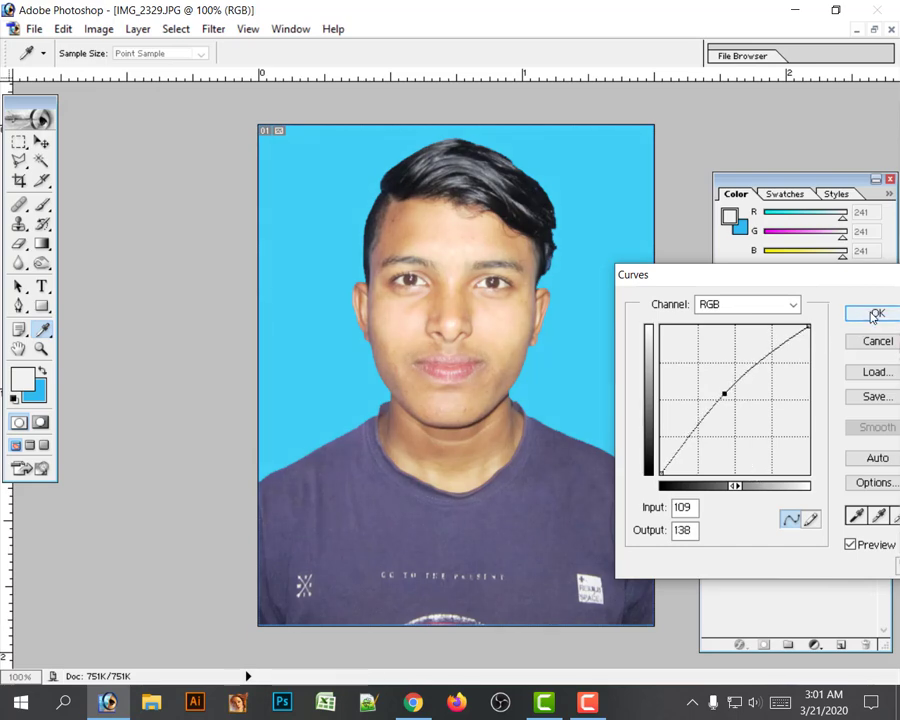
pyautogui.click(873, 316)
pyautogui.press('w')
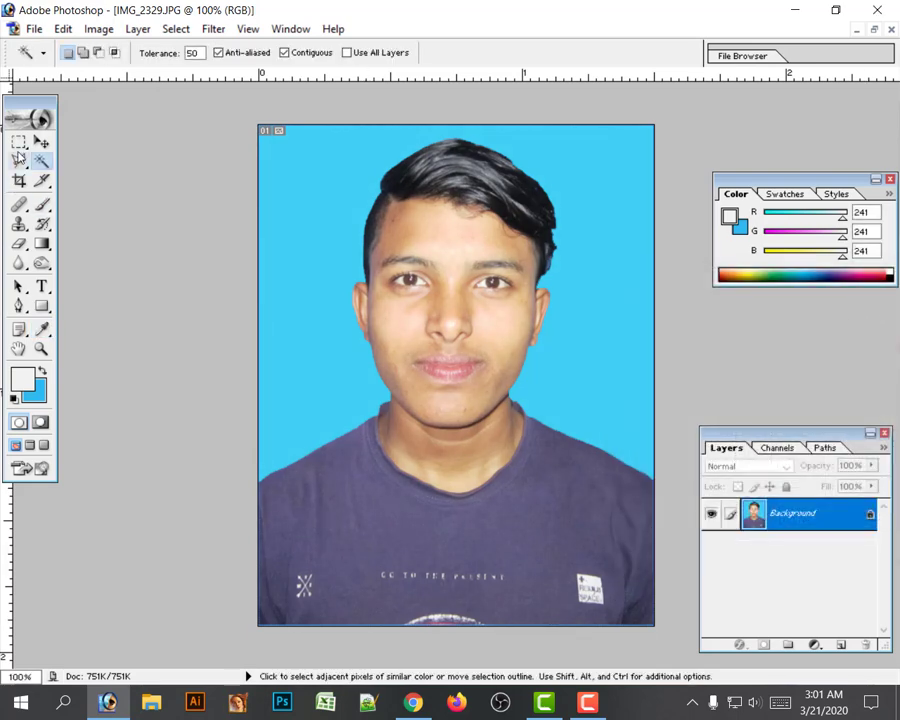
# - Darken the eyebrows with the Burn tool using a brush of size 10
pyautogui.click(41, 142)
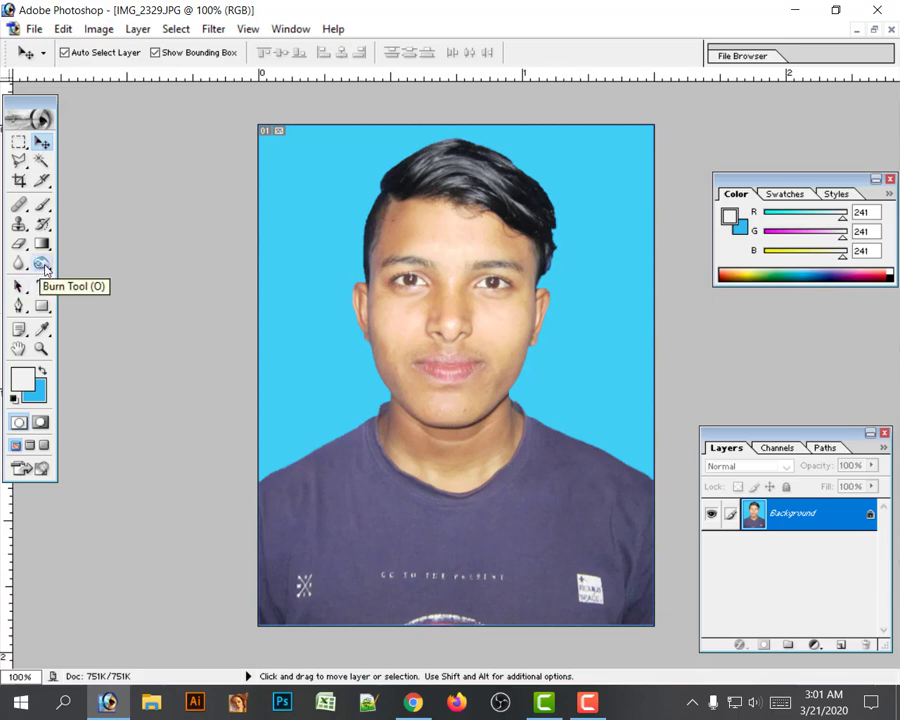
pyautogui.click(41, 263)
pyautogui.keyDown('ctrl'); pyautogui.click(422, 295); pyautogui.keyUp('ctrl')
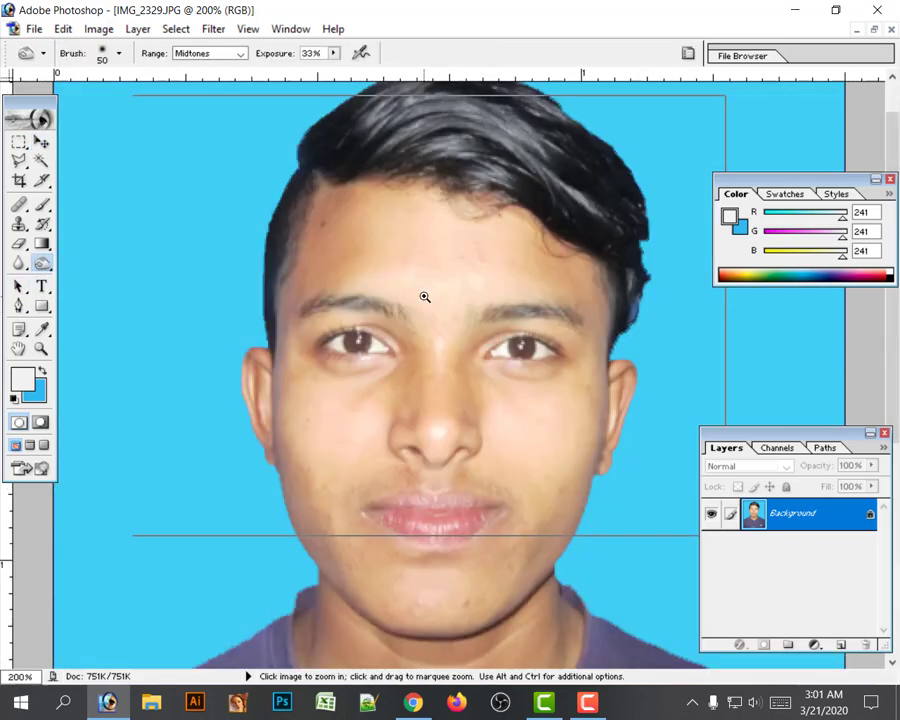
pyautogui.keyDown('ctrl'); pyautogui.click(422, 296); pyautogui.keyUp('ctrl')
pyautogui.moveTo(377, 501); pyautogui.dragTo(290, 454)
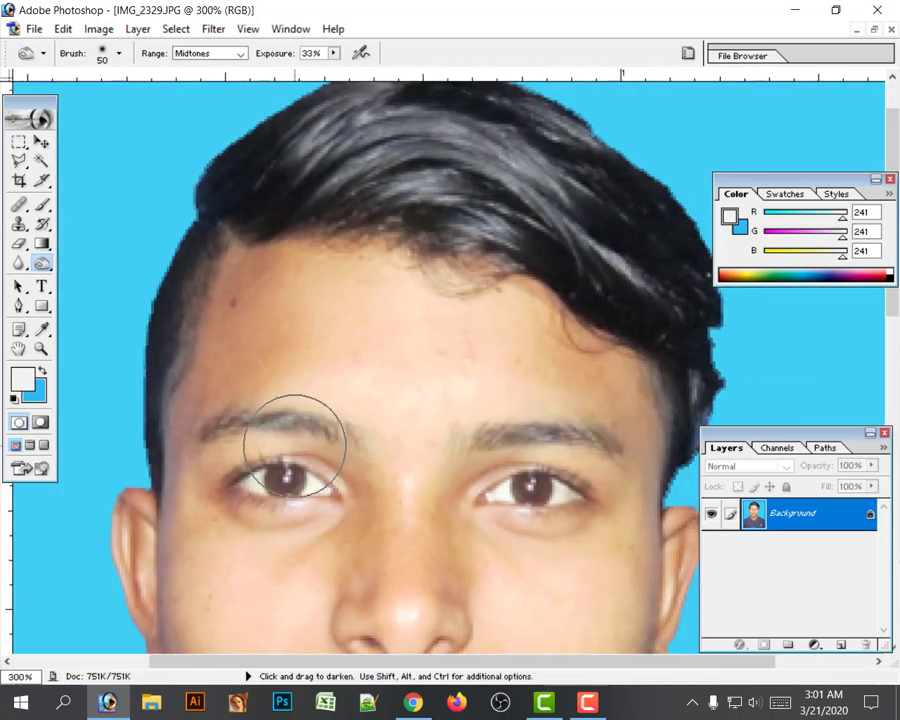
pyautogui.press('[')
pyautogui.press('[')
pyautogui.press('[')
pyautogui.press('[')
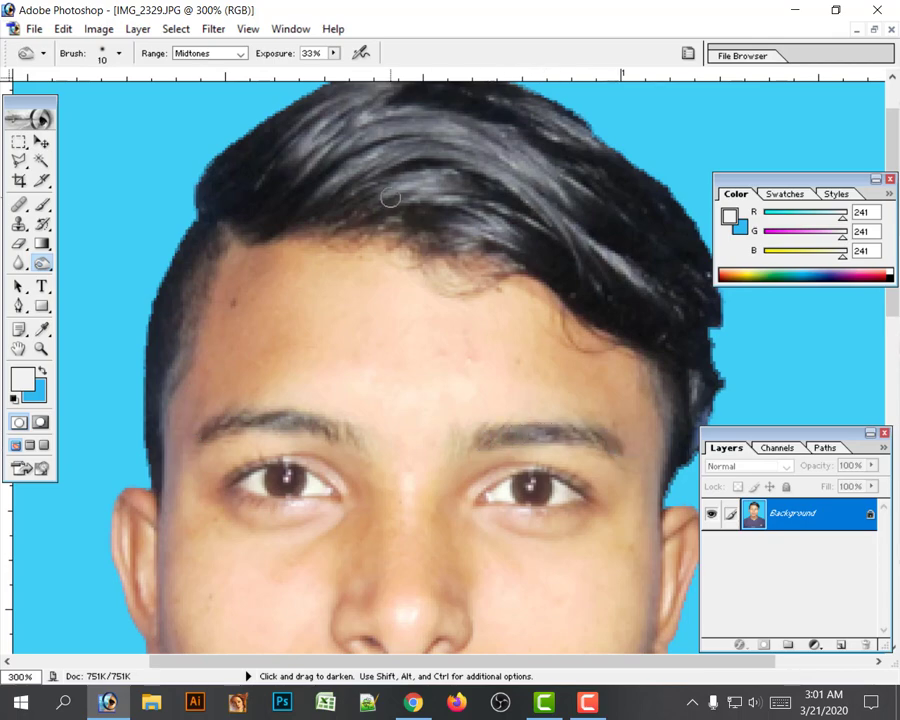
# - Darken the grey highlights across the hair with the Burn tool using a brush of size 40
pyautogui.moveTo(390, 198); pyautogui.dragTo(365, 261)
pyautogui.press(']')
pyautogui.press(']')
pyautogui.press(']')
pyautogui.press(']')
pyautogui.press(']')
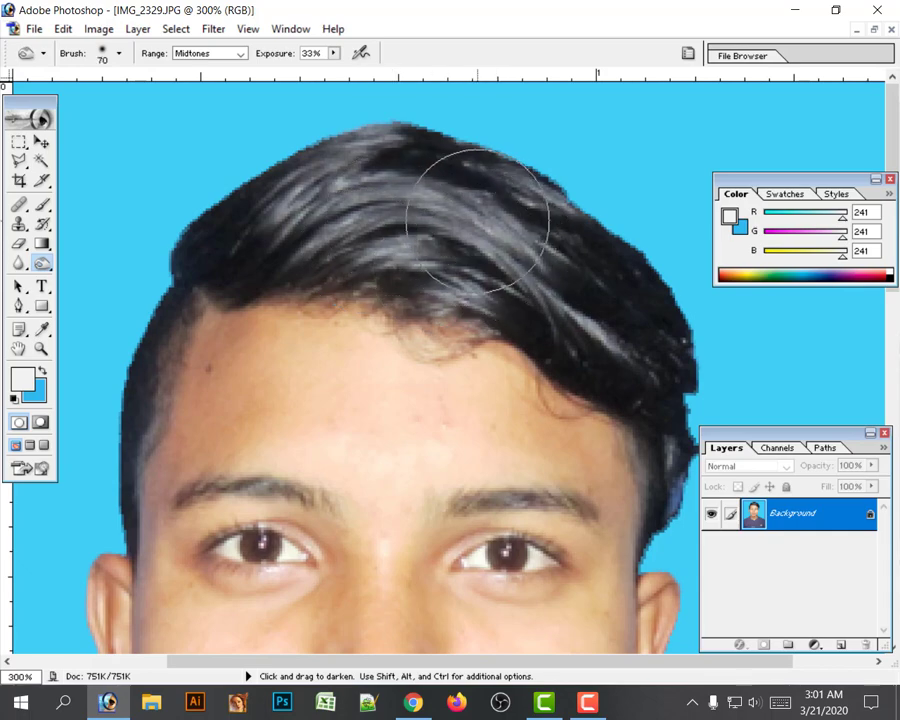
pyautogui.press('[')
pyautogui.press('[')
pyautogui.press('[')
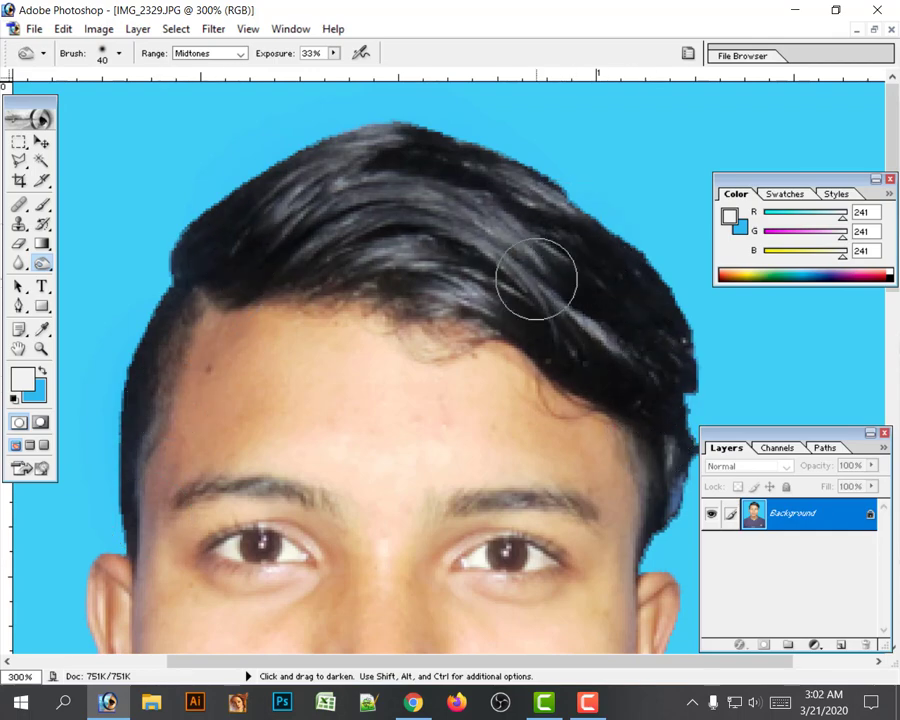
pyautogui.moveTo(657, 500)
pyautogui.mouseDown()
pyautogui.moveTo(656, 445)
pyautogui.moveTo(658, 534)
pyautogui.moveTo(654, 367)
pyautogui.moveTo(620, 269)
pyautogui.moveTo(608, 370)
pyautogui.moveTo(484, 258)
pyautogui.moveTo(492, 318)
pyautogui.mouseUp()
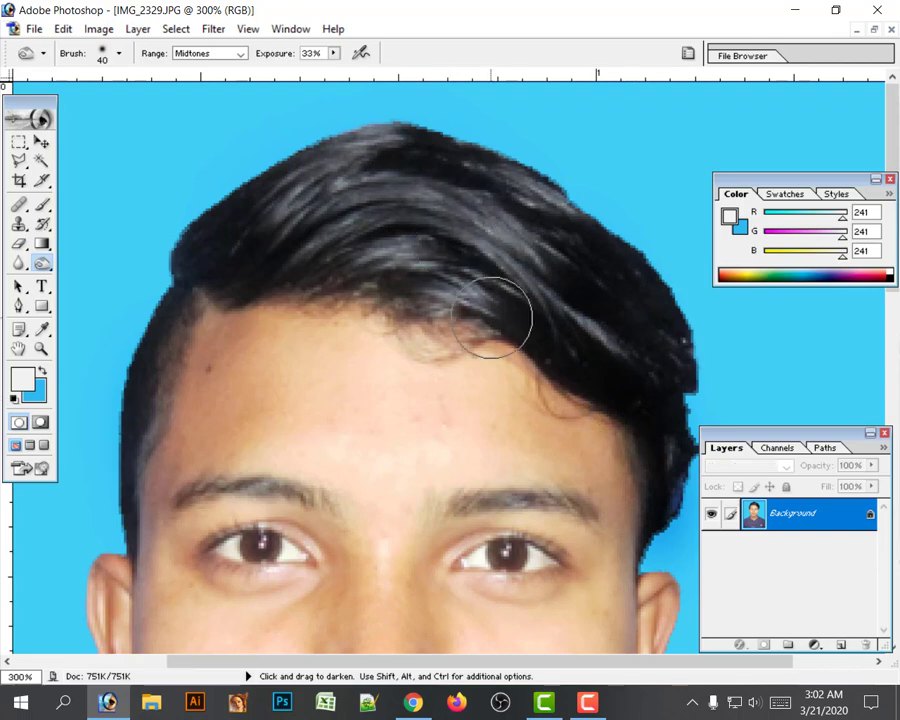
pyautogui.keyDown('ctrl'); pyautogui.keyDown('alt'); pyautogui.click(272, 401); pyautogui.keyUp('alt'); pyautogui.keyUp('ctrl')
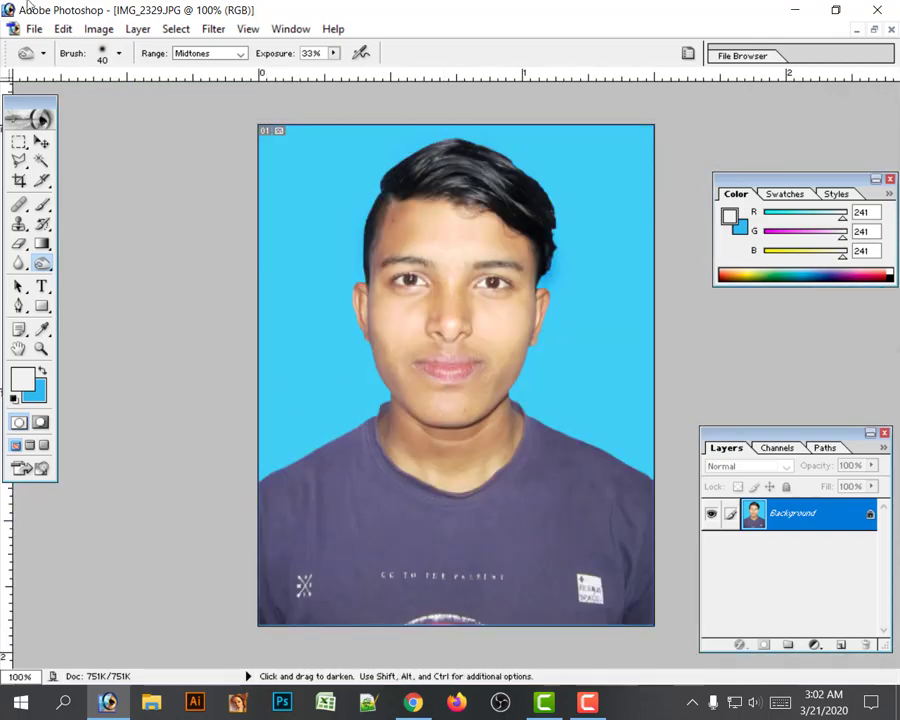
# - Apply Selective Color with Black at -2% for the Reds and Black at +7% for the Blacks
pyautogui.click(91, 33)
pyautogui.moveTo(128, 78)
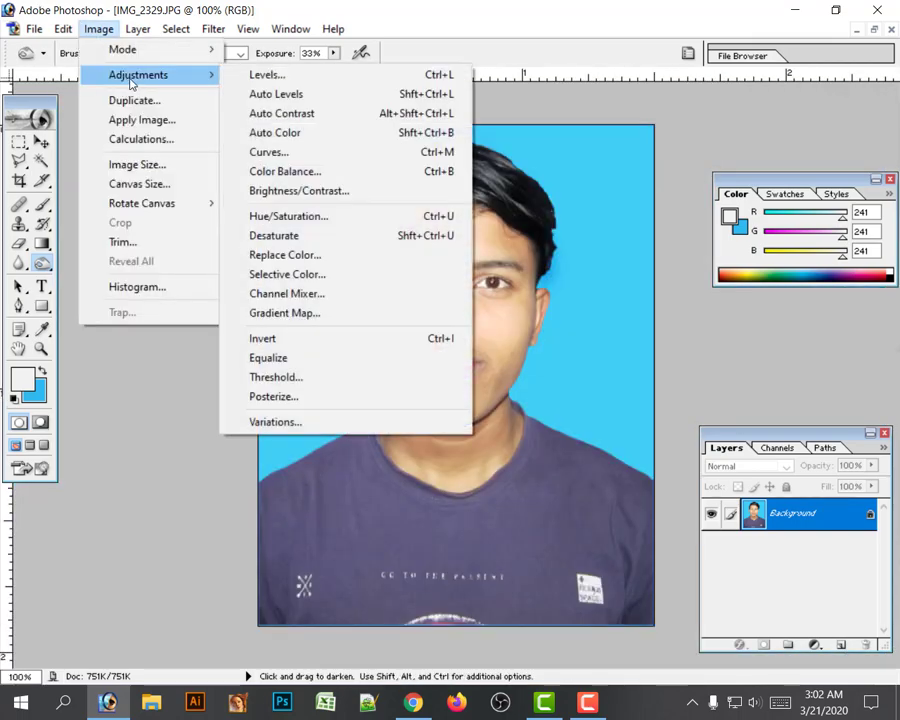
pyautogui.click(330, 275)
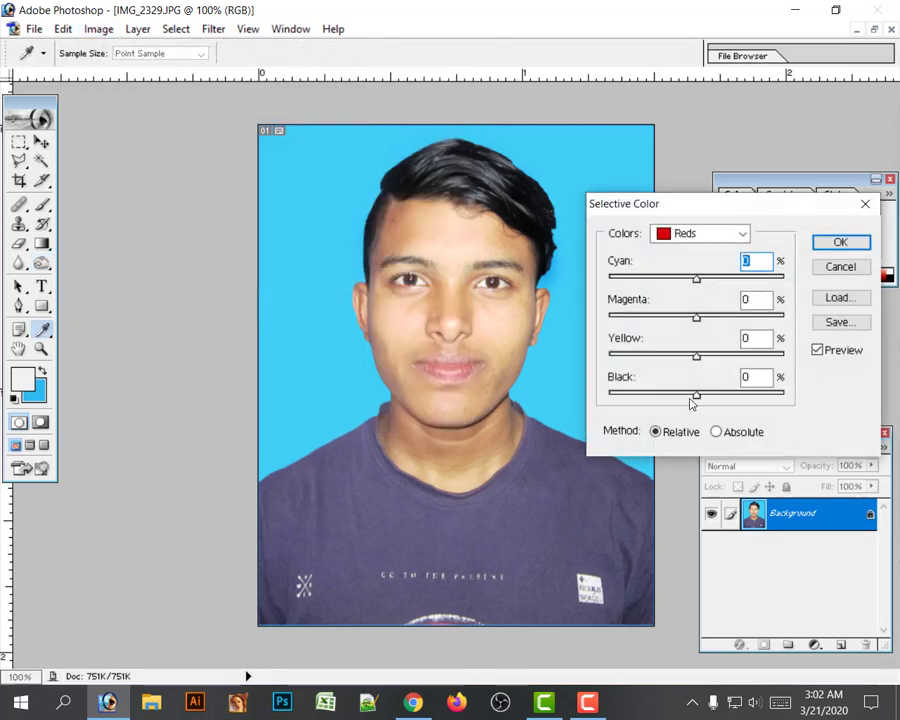
pyautogui.click(697, 234)
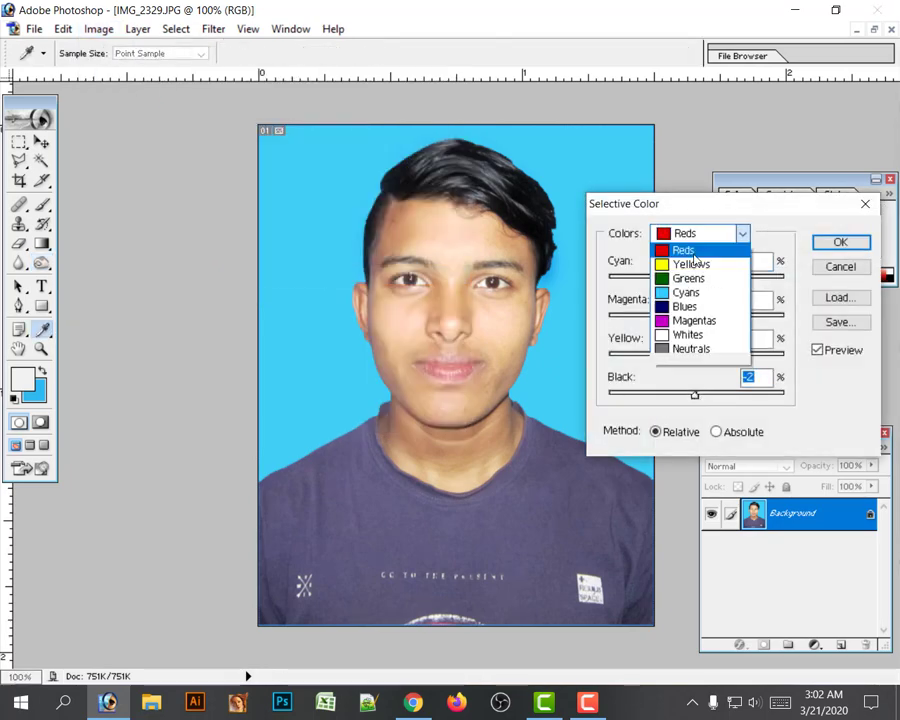
pyautogui.click(688, 364)
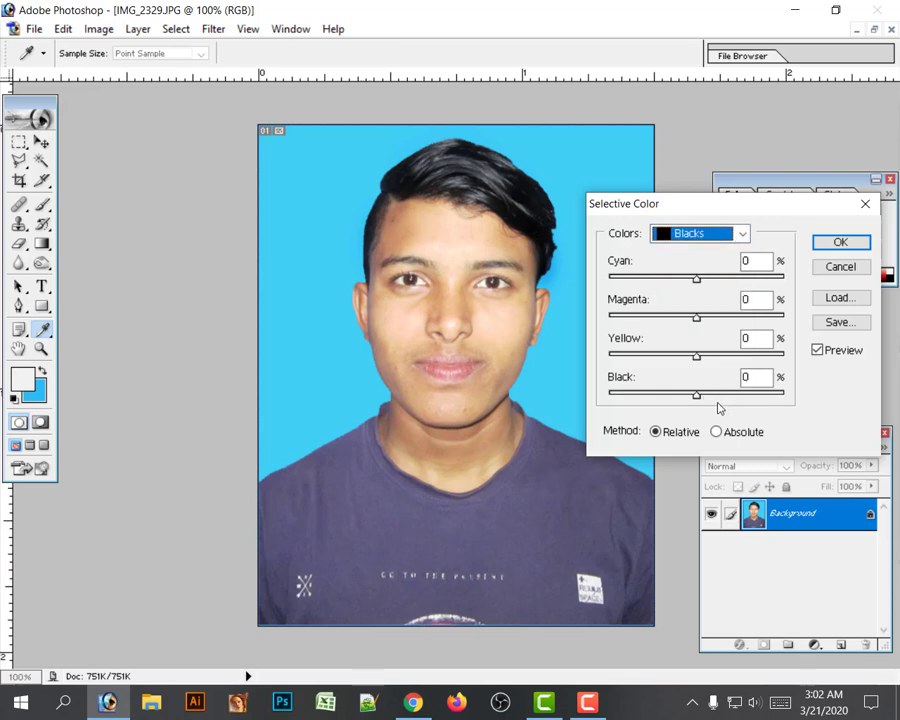
pyautogui.moveTo(703, 398); pyautogui.dragTo(704, 397)
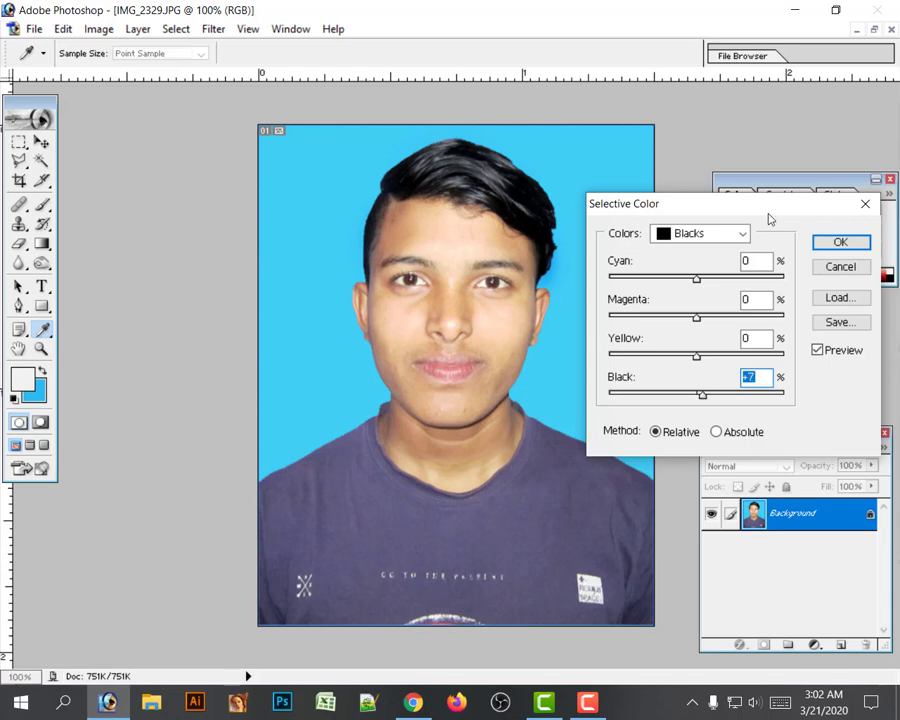
pyautogui.click(842, 243)
# - Apply Selective Color with Yellow at +2% for the Reds, and Yellow at -27% and Black at -15% for the Yellows
pyautogui.click(99, 29)
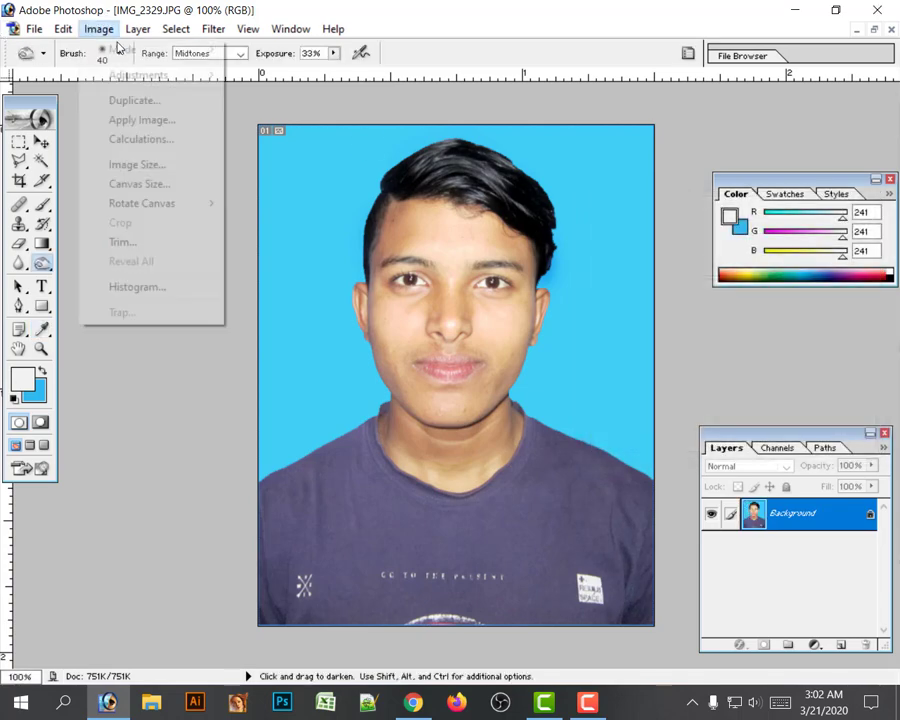
pyautogui.moveTo(133, 82)
pyautogui.click(321, 273)
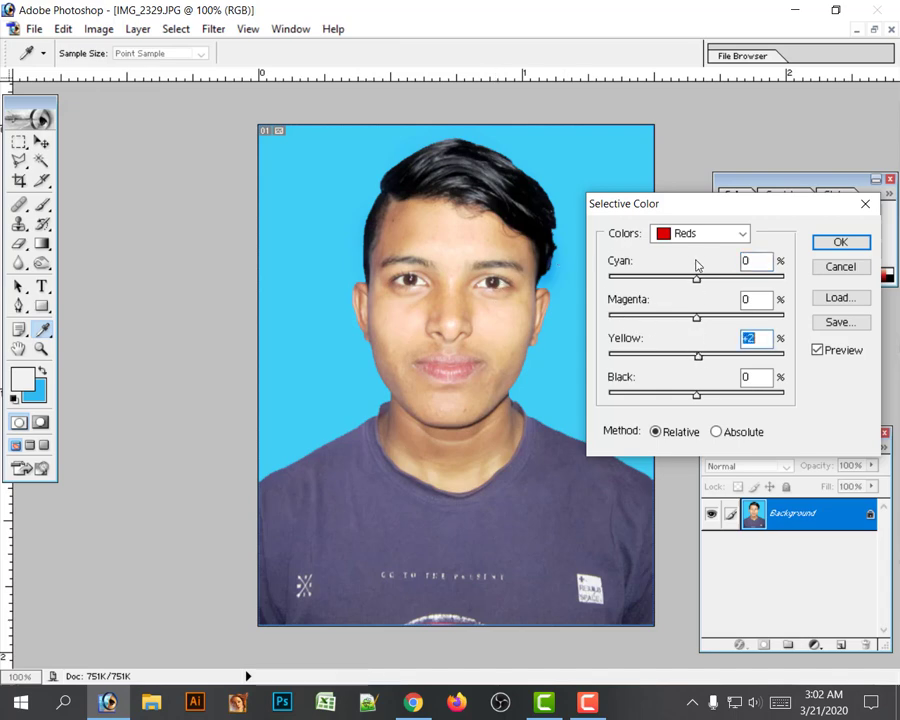
pyautogui.click(700, 233)
pyautogui.click(692, 262)
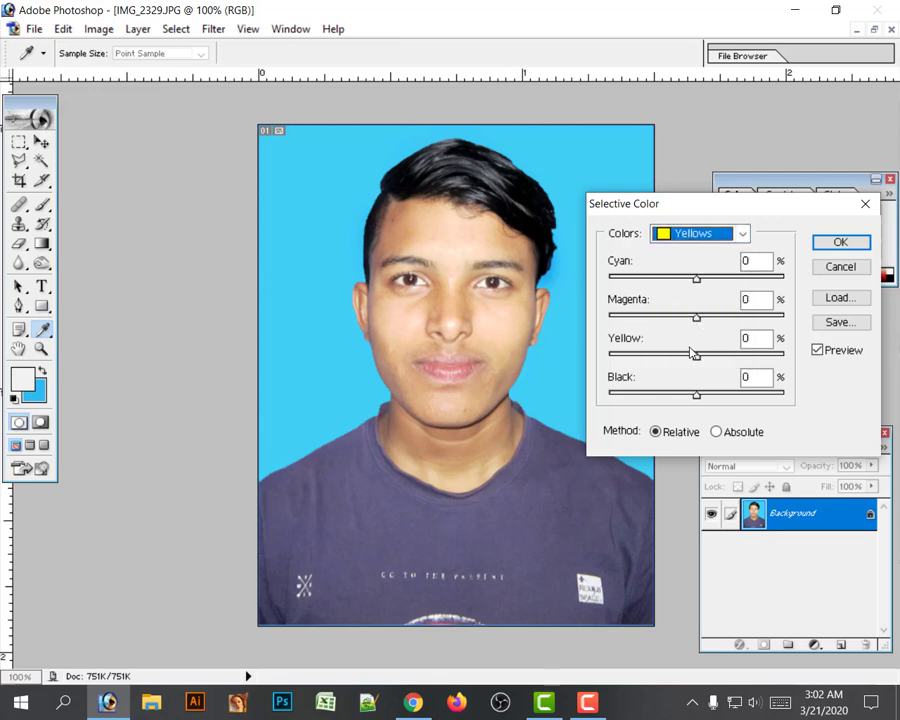
pyautogui.moveTo(689, 356); pyautogui.dragTo(681, 358)
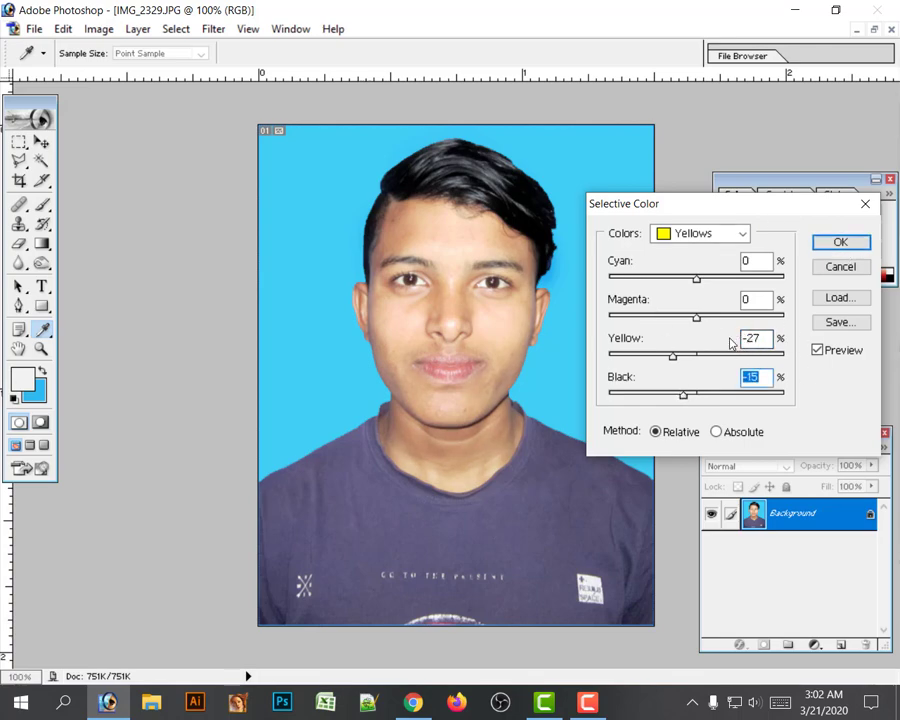
pyautogui.click(841, 244)
pyautogui.press('o')
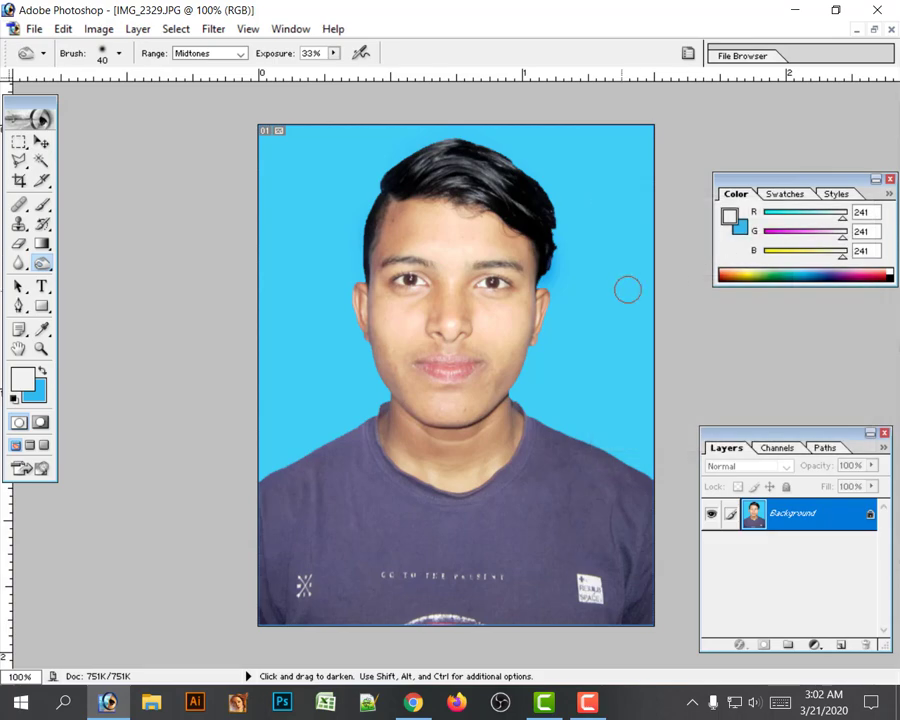
# - Set up the Clone Stamp tool with a size 40 brush, 18% opacity and 27% flow for retouching the face
pyautogui.keyDown('ctrl'); pyautogui.click(463, 326); pyautogui.keyUp('ctrl')
pyautogui.keyDown('ctrl'); pyautogui.click(463, 326); pyautogui.keyUp('ctrl')
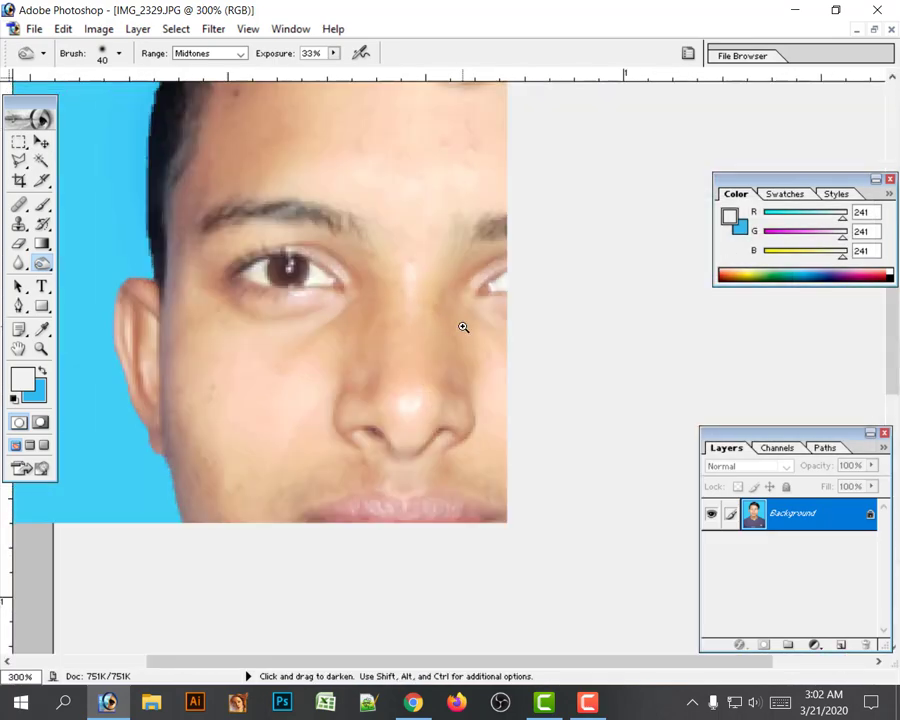
pyautogui.keyDown('ctrl'); pyautogui.keyDown('alt'); pyautogui.click(355, 352); pyautogui.keyUp('alt'); pyautogui.keyUp('ctrl')
pyautogui.moveTo(370, 360); pyautogui.dragTo(376, 331)
pyautogui.click(19, 223)
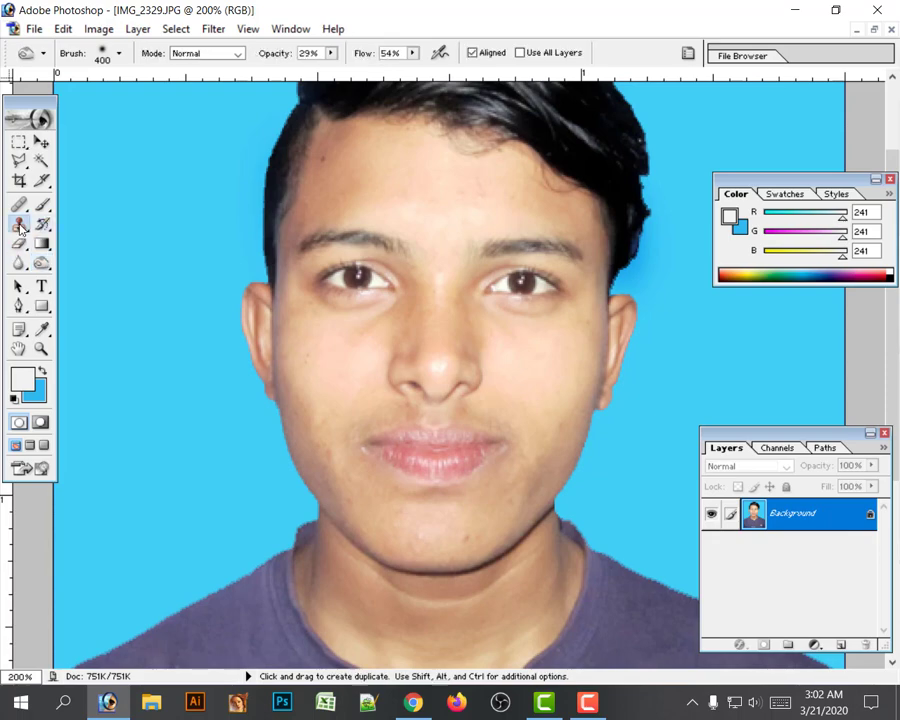
pyautogui.press('[')
pyautogui.press('[')
pyautogui.press('[')
pyautogui.press('[')
pyautogui.press('[')
pyautogui.press('[')
pyautogui.press('[')
pyautogui.press('[')
pyautogui.press('[')
pyautogui.press('[')
pyautogui.press('[')
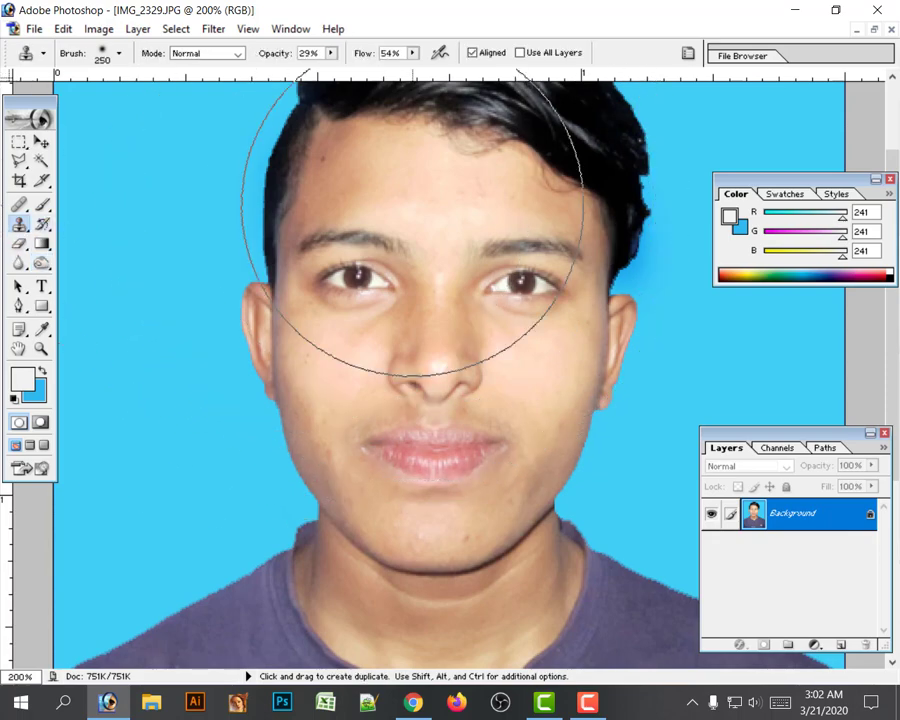
pyautogui.press('[')
pyautogui.press('[')
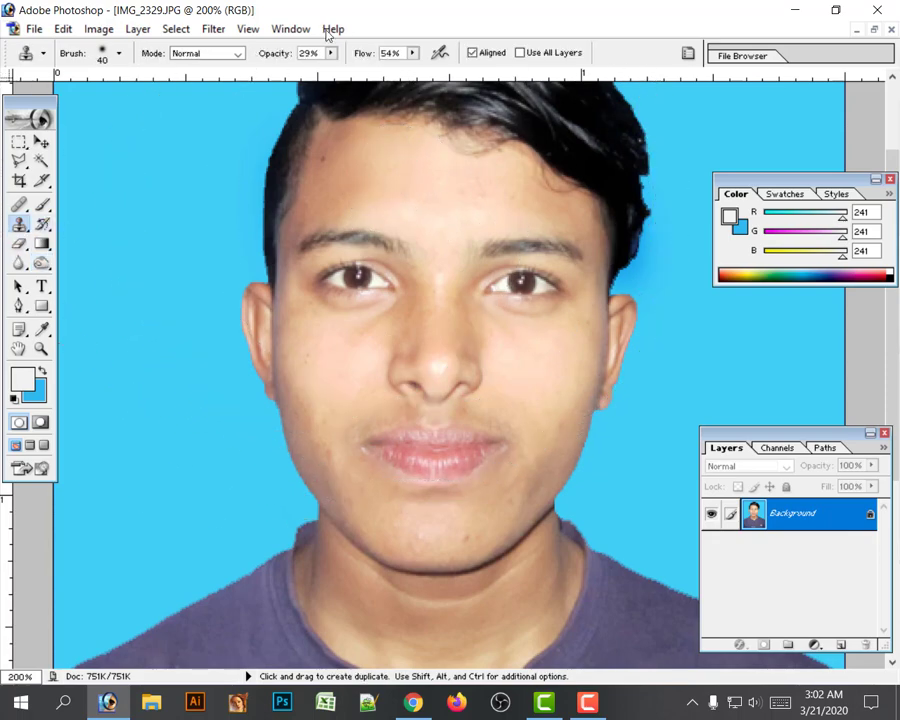
pyautogui.click(331, 53)
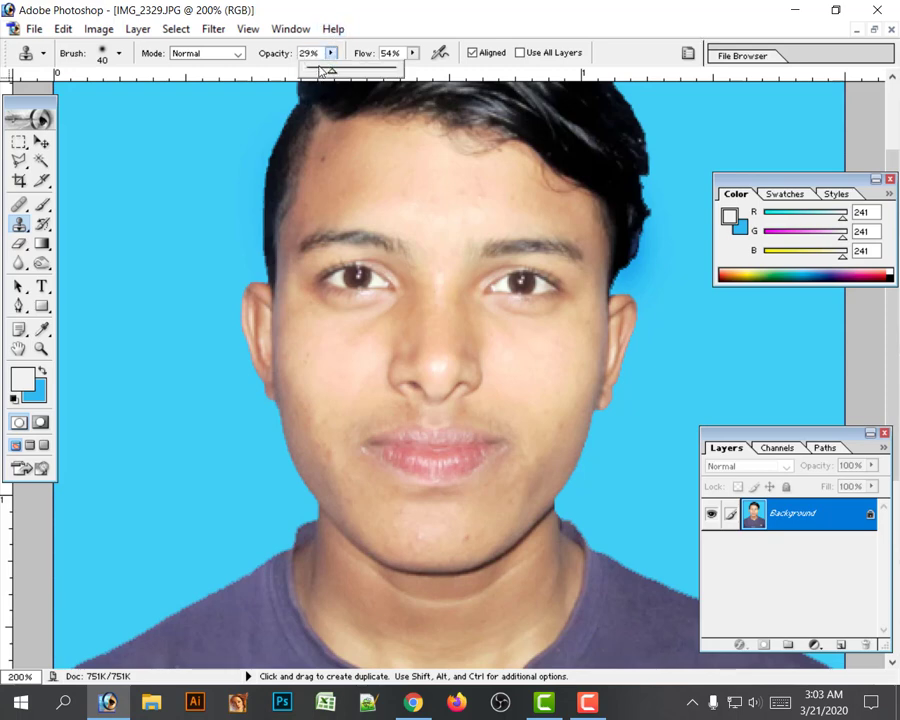
pyautogui.click(413, 53)
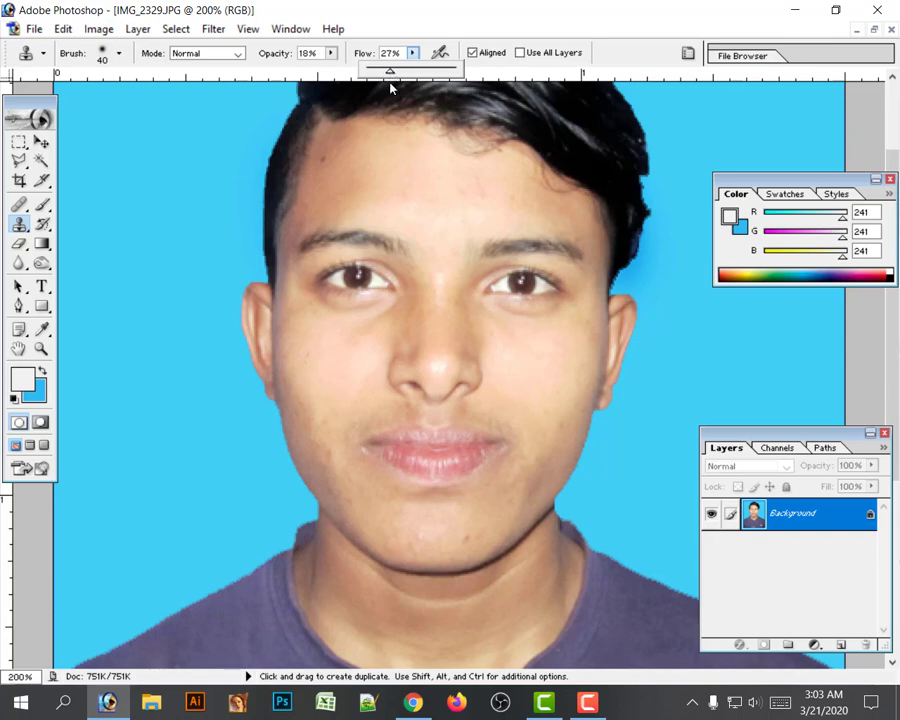
pyautogui.click(357, 167)
pyautogui.click(451, 279)
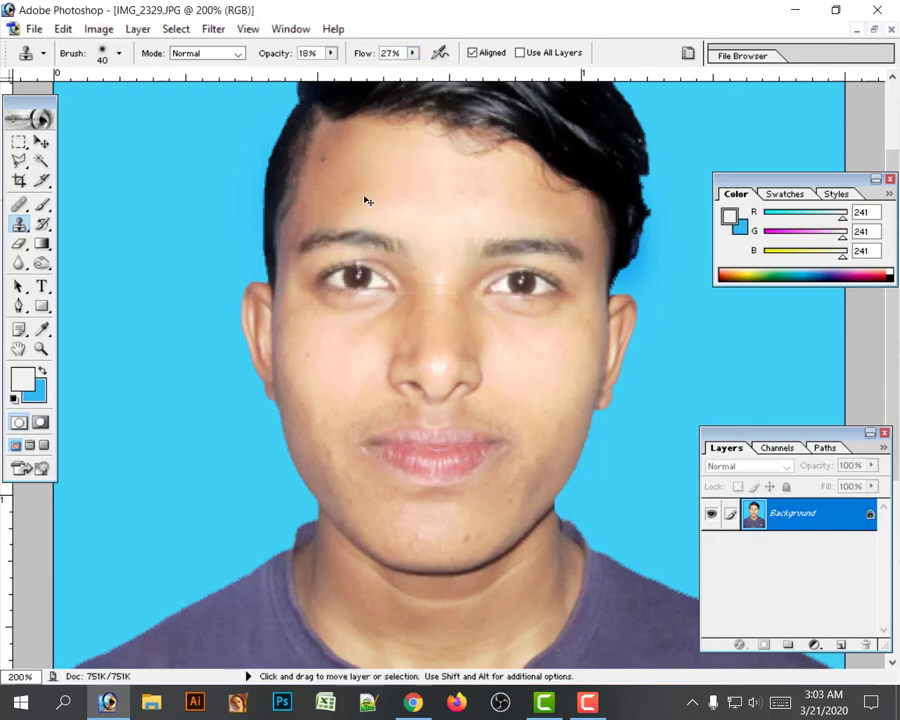
# - Clone clean skin over the dark spot at the temple near the hairline using a Clone Stamp brush of size 9
pyautogui.keyDown('ctrl'); pyautogui.keyDown('space'); pyautogui.click(323, 165); pyautogui.keyUp('space'); pyautogui.keyUp('ctrl')
pyautogui.keyDown('ctrl'); pyautogui.keyDown('space'); pyautogui.click(350, 293); pyautogui.keyUp('space'); pyautogui.keyUp('ctrl')
pyautogui.moveTo(450, 352); pyautogui.dragTo(336, 244)
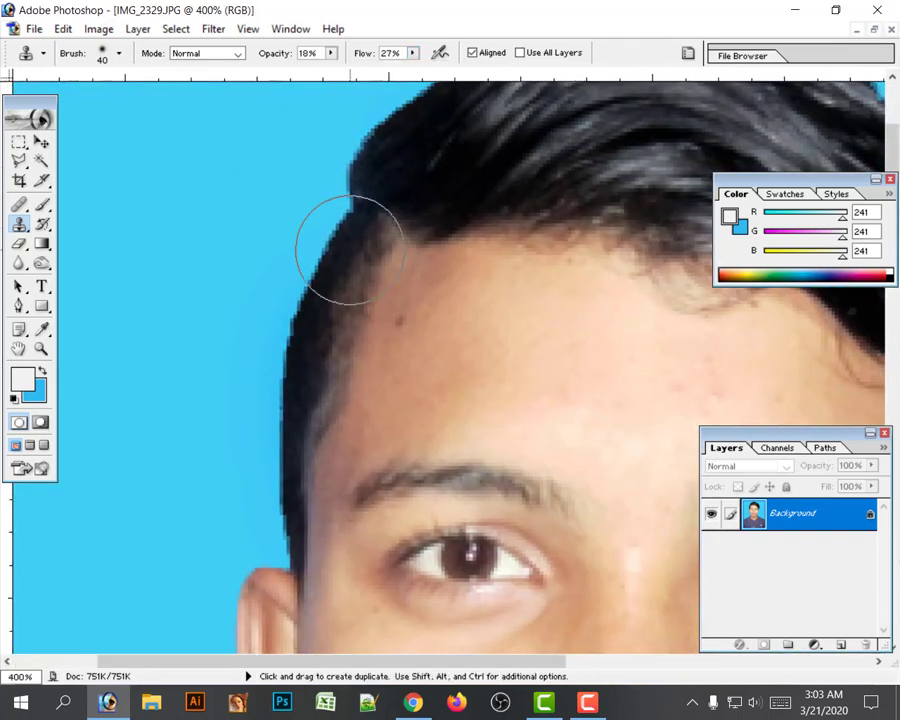
pyautogui.press('[')
pyautogui.press('[')
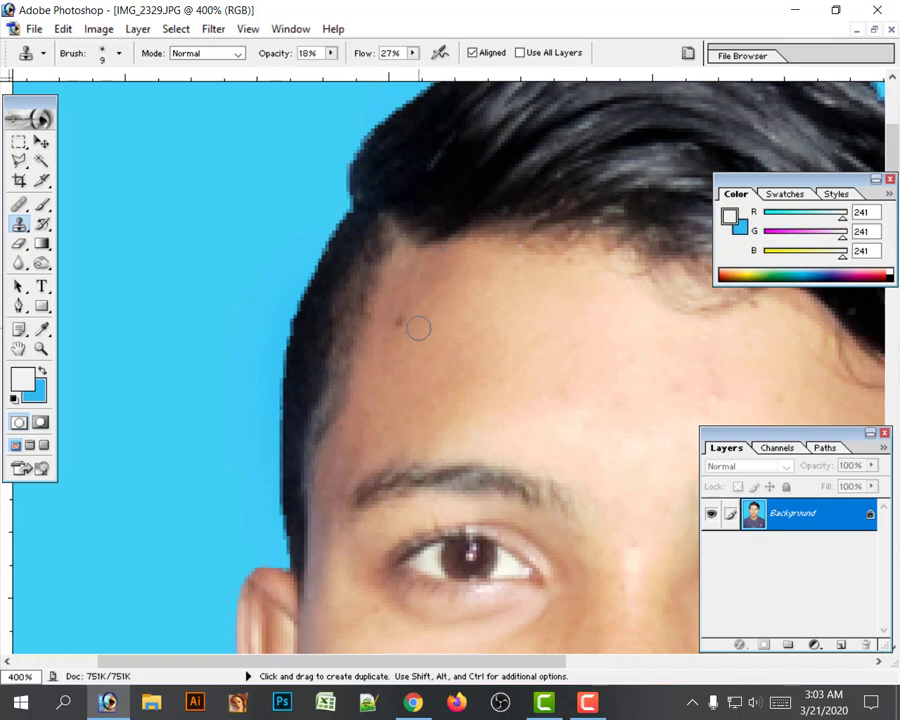
pyautogui.press('alt')
pyautogui.keyDown('alt'); pyautogui.click(418, 327); pyautogui.keyUp('alt')
# - Clone clean skin over the small blemishes in the middle of the forehead
pyautogui.press('space')
pyautogui.moveTo(560, 332); pyautogui.dragTo(305, 252)
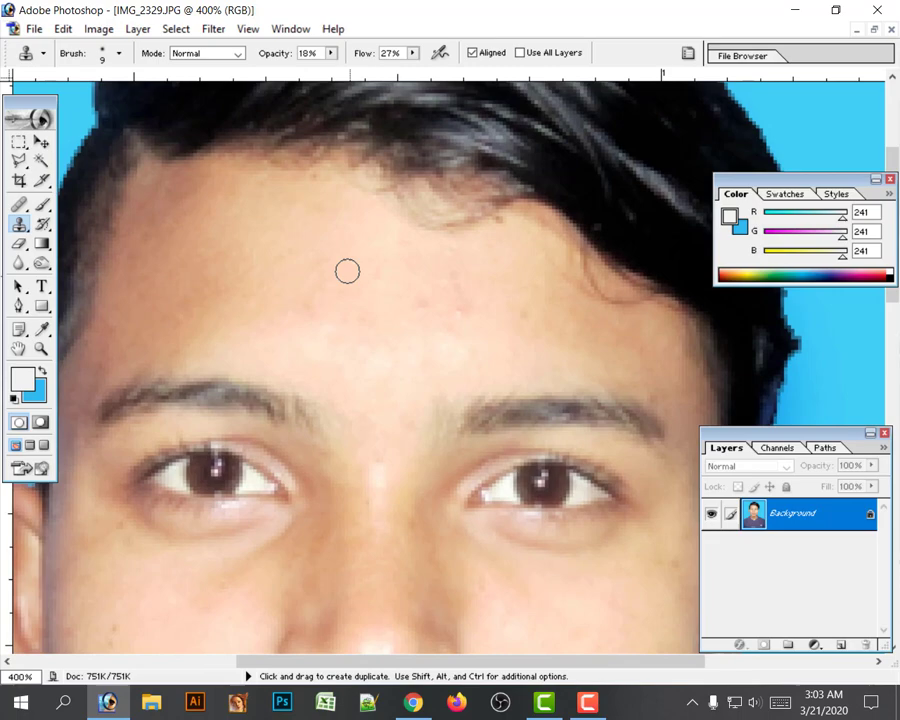
pyautogui.keyDown('alt'); pyautogui.click(398, 309); pyautogui.keyUp('alt')
pyautogui.moveTo(421, 290)
pyautogui.mouseDown()
pyautogui.moveTo(428, 311)
pyautogui.moveTo(404, 337)
pyautogui.mouseUp()
# - Clone clean skin over the blemishes on the chin below the lips
pyautogui.moveTo(456, 305)
pyautogui.mouseDown()
pyautogui.moveTo(470, 333)
pyautogui.moveTo(446, 295)
pyautogui.moveTo(371, 265)
pyautogui.mouseUp()
pyautogui.press('space')
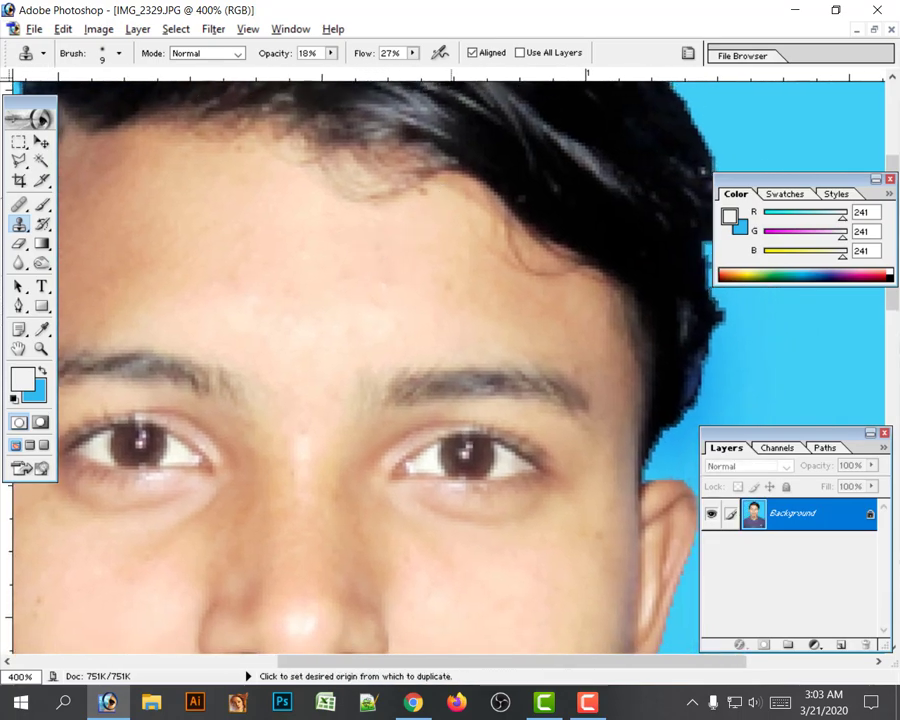
pyautogui.press('space')
pyautogui.moveTo(372, 528)
pyautogui.mouseDown()
pyautogui.moveTo(365, 303)
pyautogui.moveTo(402, 249)
pyautogui.moveTo(434, 223)
pyautogui.mouseUp()
pyautogui.press('space')
pyautogui.moveTo(195, 326); pyautogui.dragTo(339, 158)
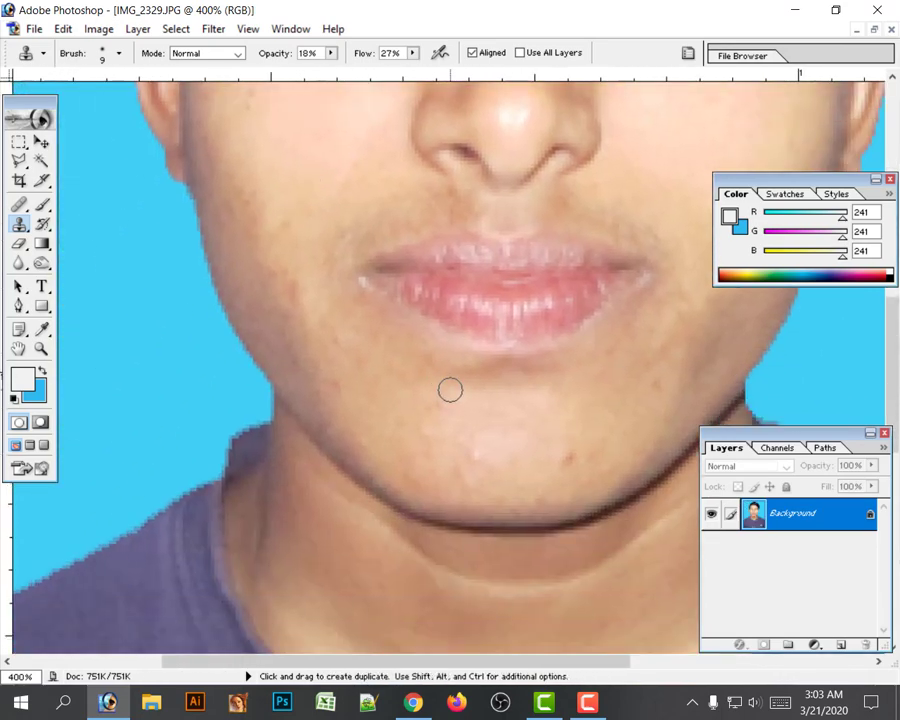
pyautogui.keyDown('alt'); pyautogui.click(463, 429); pyautogui.keyUp('alt')
pyautogui.click(475, 448)
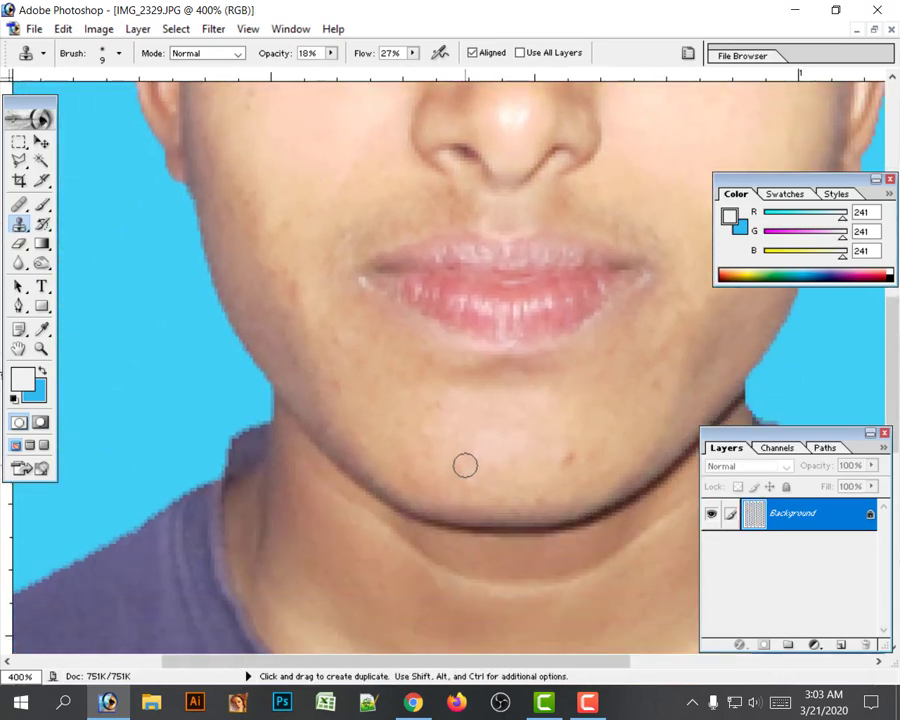
pyautogui.keyDown('alt'); pyautogui.click(553, 423); pyautogui.keyUp('alt')
pyautogui.click(574, 458)
pyautogui.click(571, 448)
# - Clone clean skin over the dark spots on the cheek and beside the mouth
pyautogui.press('space')
pyautogui.moveTo(408, 336); pyautogui.dragTo(449, 453)
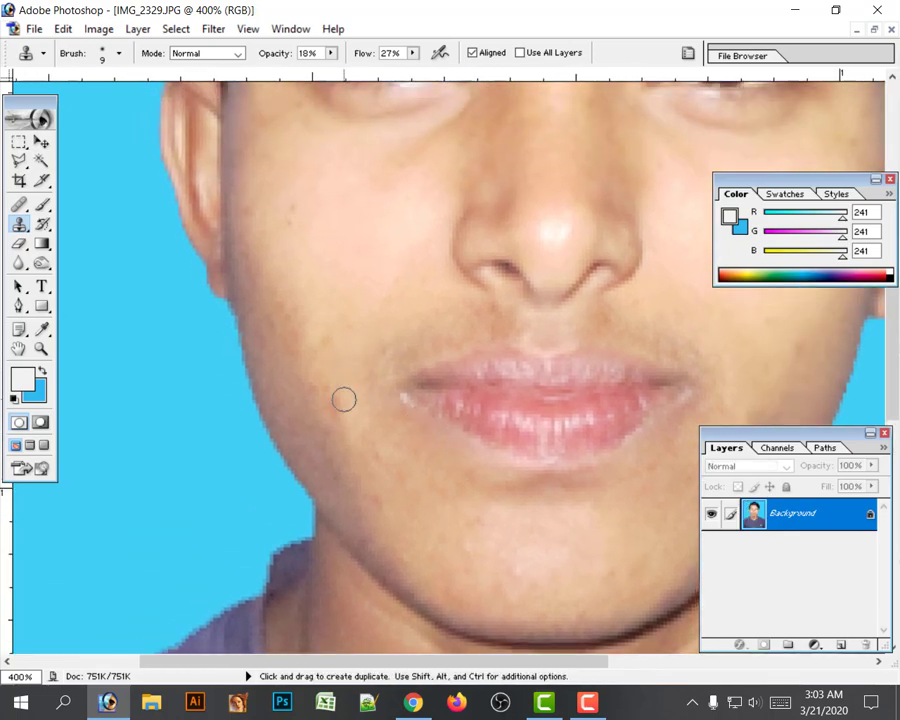
pyautogui.moveTo(334, 408); pyautogui.dragTo(338, 398)
pyautogui.moveTo(297, 205)
pyautogui.mouseDown()
pyautogui.moveTo(285, 211)
pyautogui.moveTo(280, 334)
pyautogui.mouseUp()
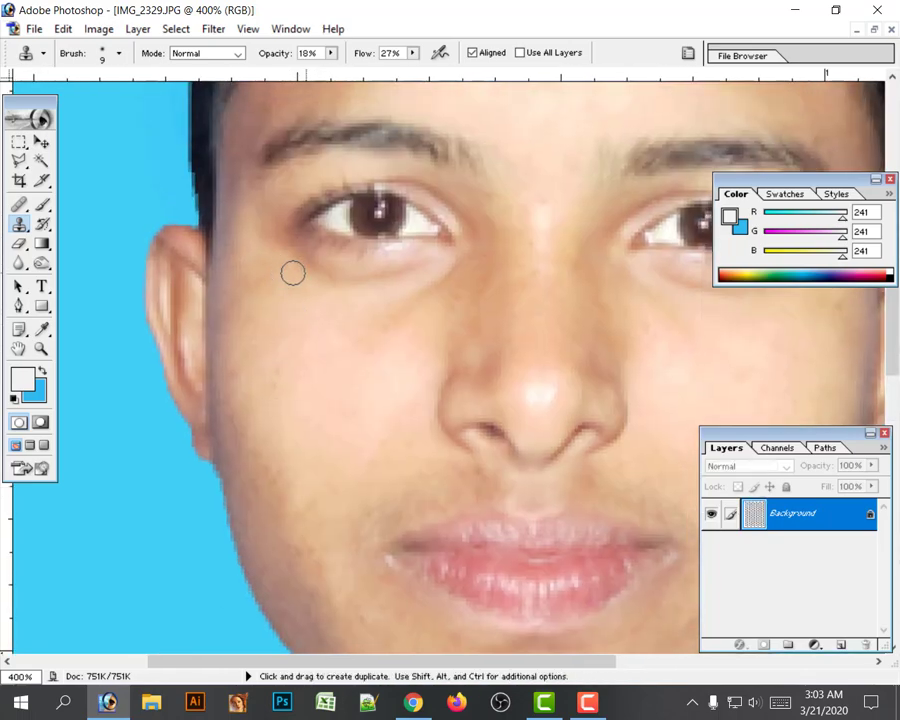
pyautogui.moveTo(362, 348); pyautogui.dragTo(340, 258)
pyautogui.keyDown('alt'); pyautogui.click(279, 350); pyautogui.keyUp('alt')
pyautogui.moveTo(259, 376)
pyautogui.mouseDown()
pyautogui.moveTo(255, 396)
pyautogui.moveTo(253, 388)
pyautogui.mouseUp()
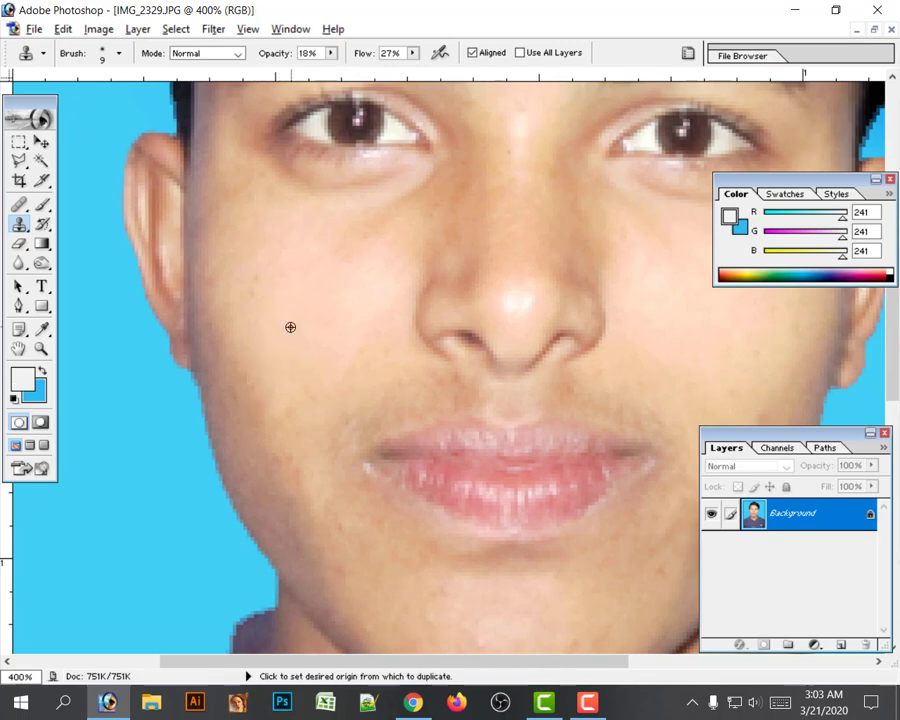
# - Sample the light skin tone from the cheek (RGB 255, 224, 202) and make it the background color
pyautogui.moveTo(353, 372); pyautogui.dragTo(250, 330)
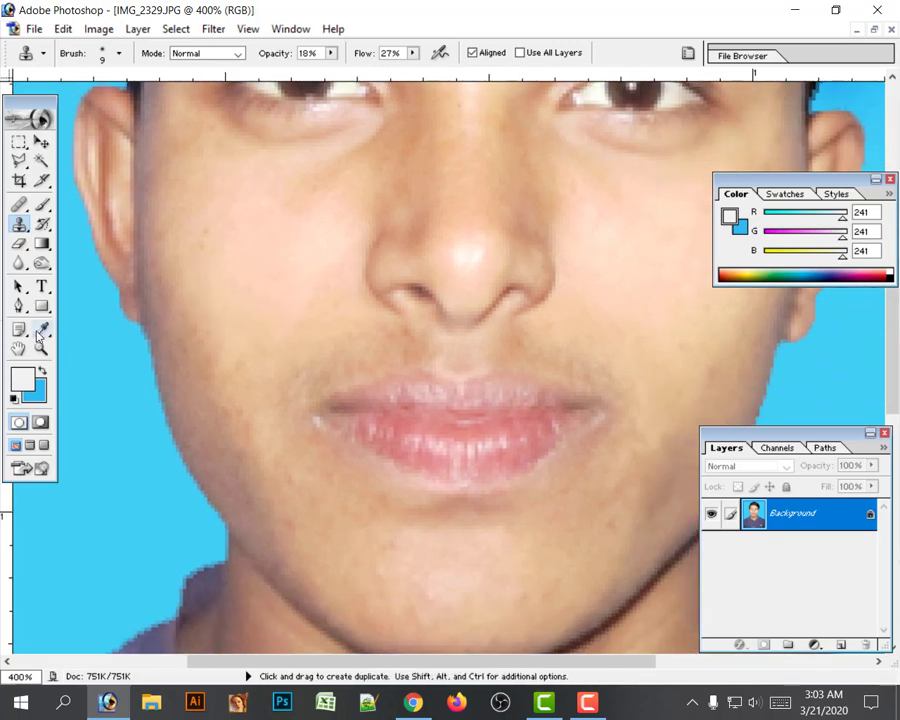
pyautogui.click(40, 333)
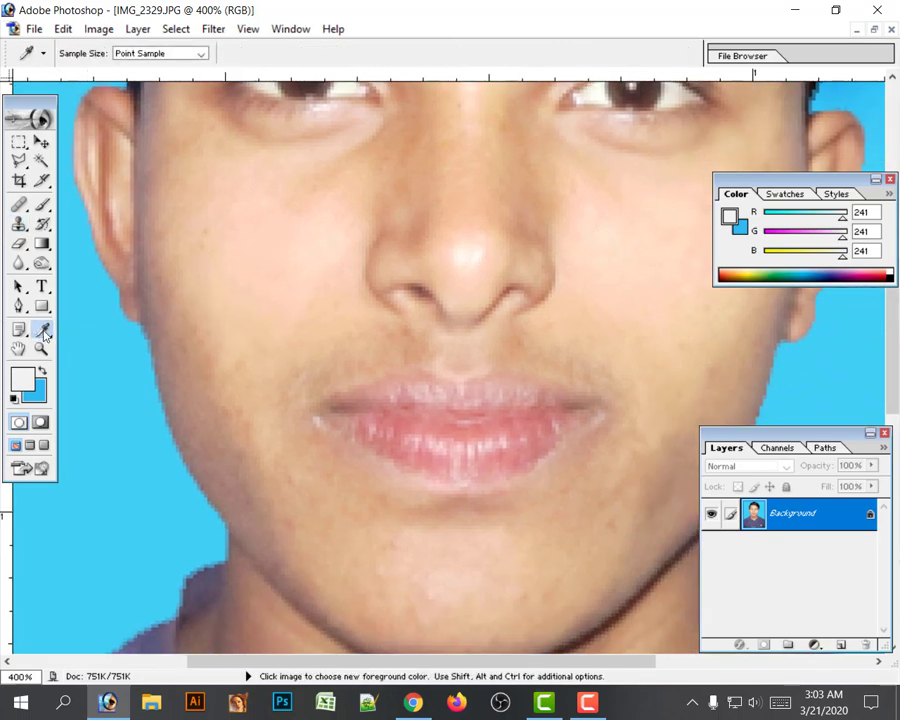
pyautogui.click(322, 233)
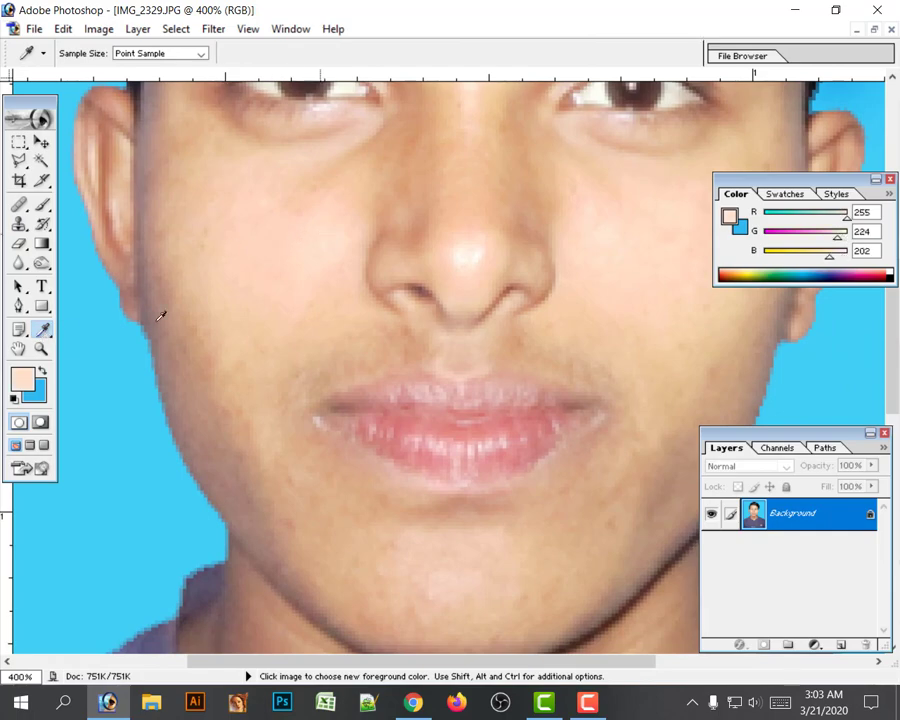
pyautogui.click(41, 372)
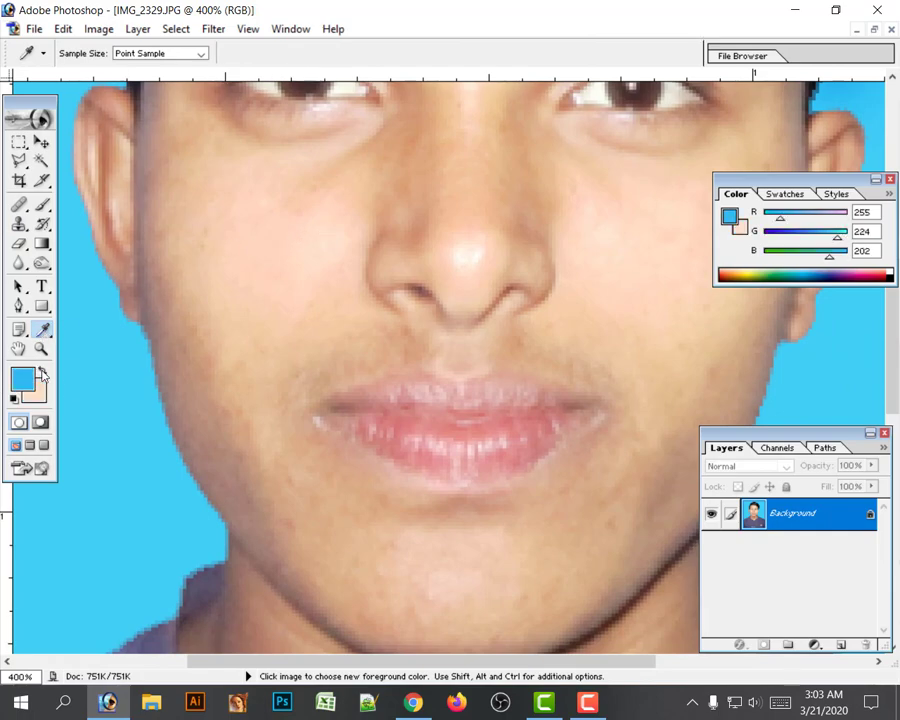
# - Set up the regular Eraser tool with a size 30 brush and 17% flow, keeping opacity at 9%
pyautogui.press('e')
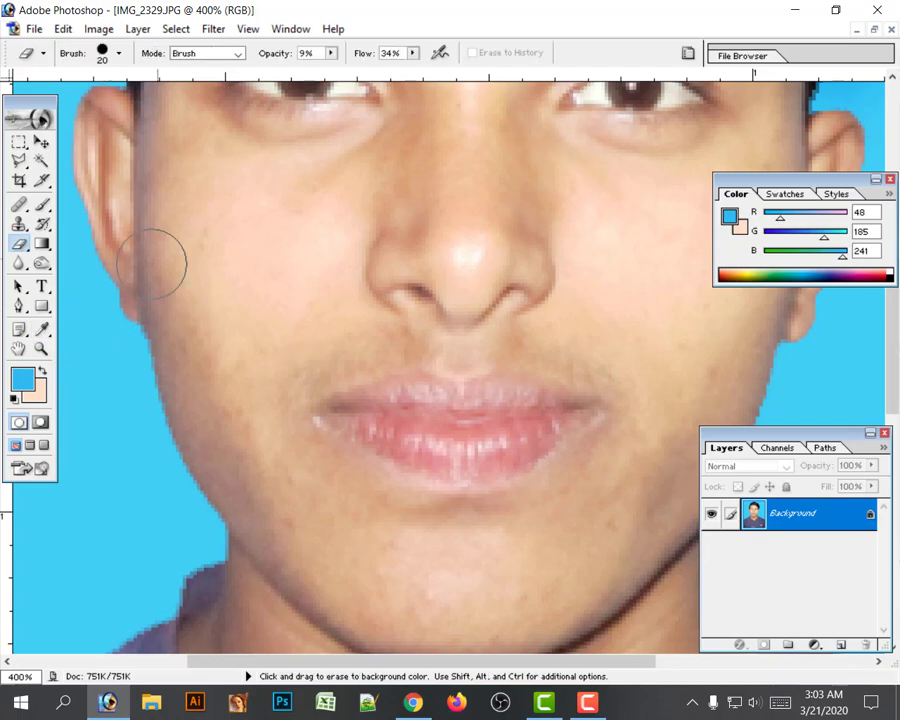
pyautogui.click(16, 248)
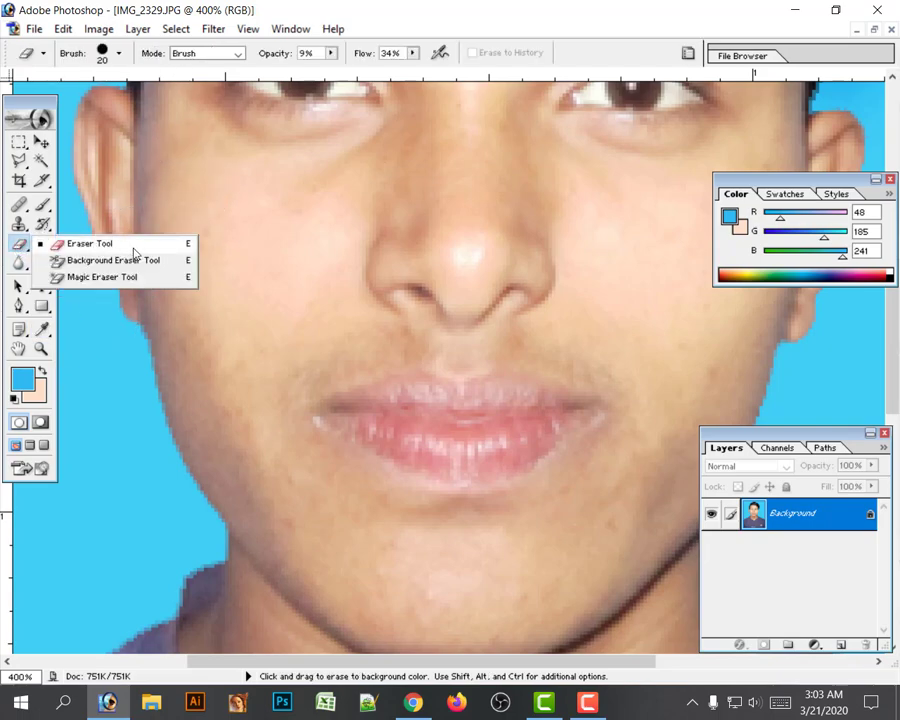
pyautogui.click(88, 243)
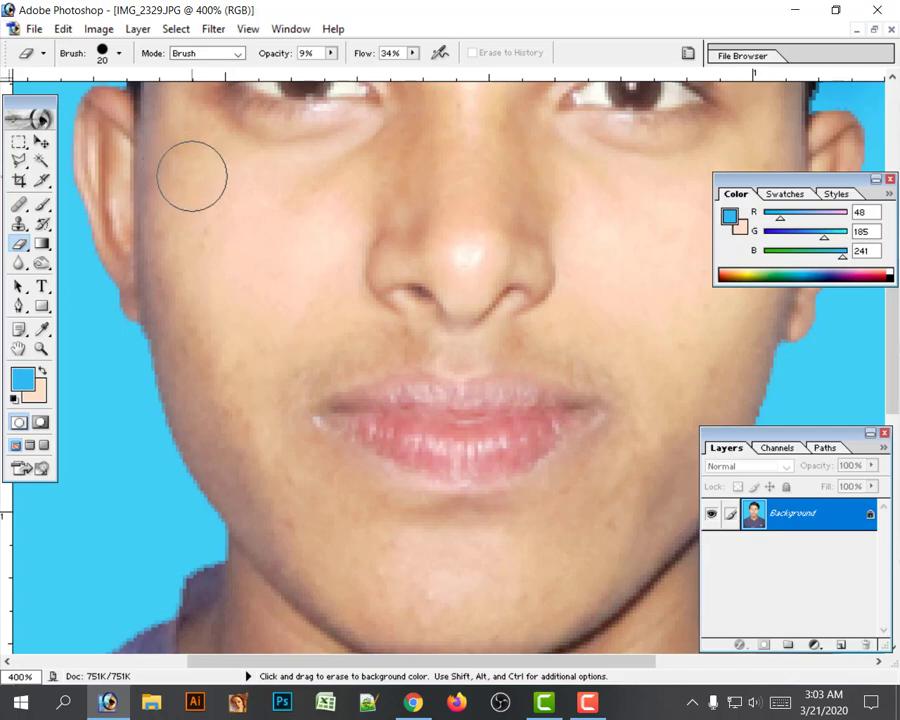
pyautogui.press('[')
pyautogui.press(']')
pyautogui.press(']')
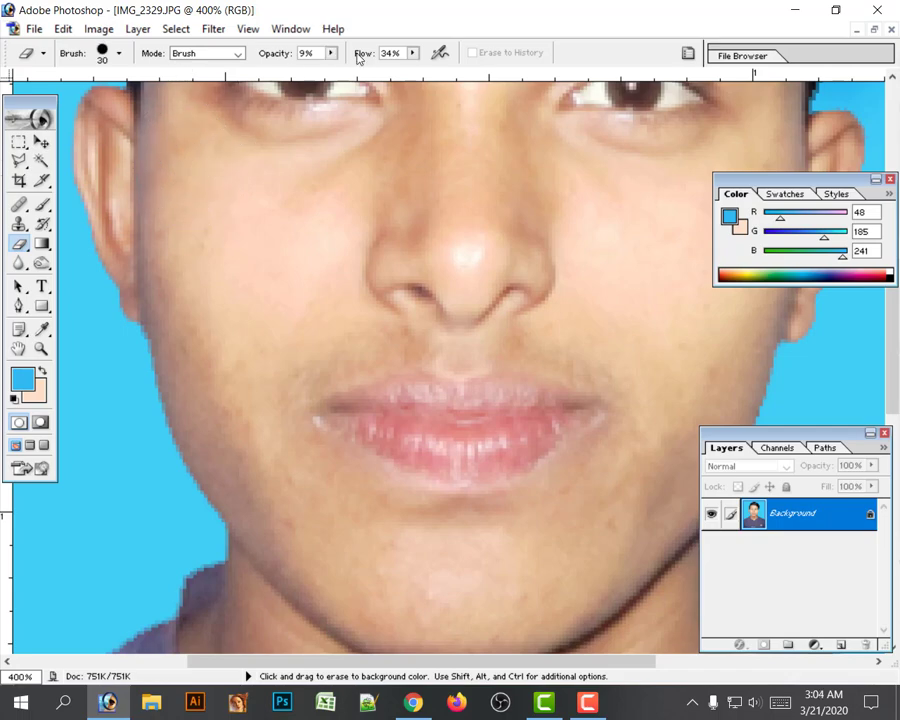
pyautogui.click(412, 53)
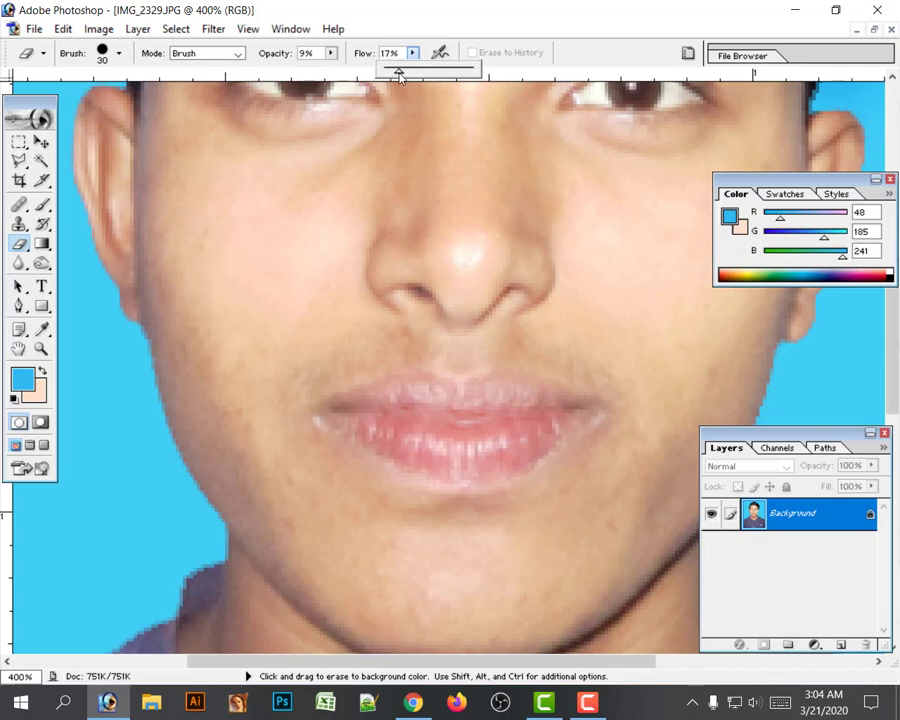
# - Smooth the skin of the cheeks, chin, nose and forehead with light Eraser strokes in the sampled skin tone
pyautogui.click(188, 303)
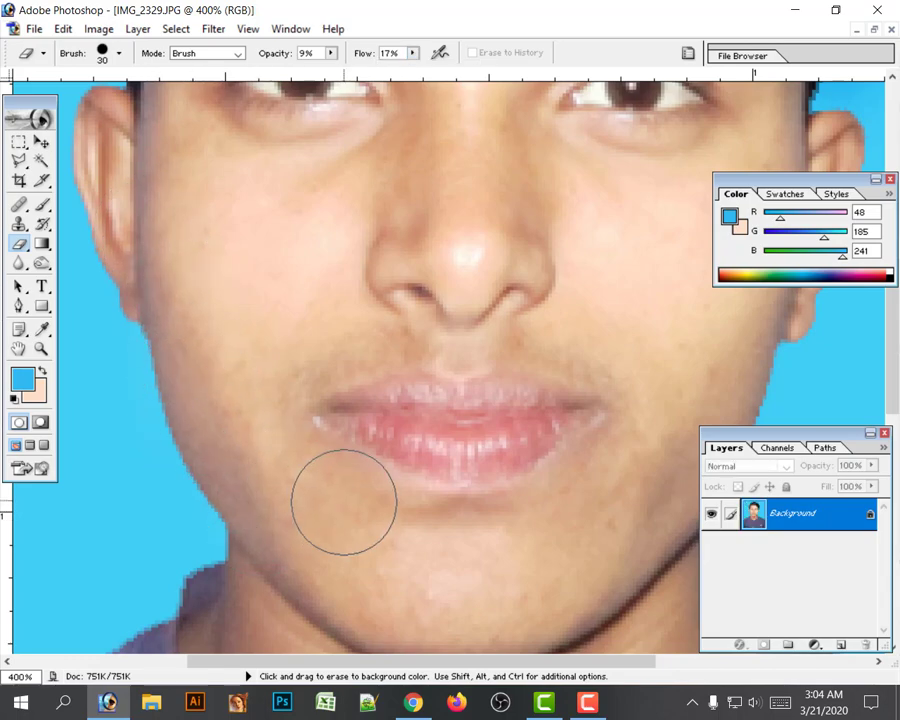
pyautogui.moveTo(343, 502); pyautogui.dragTo(237, 287)
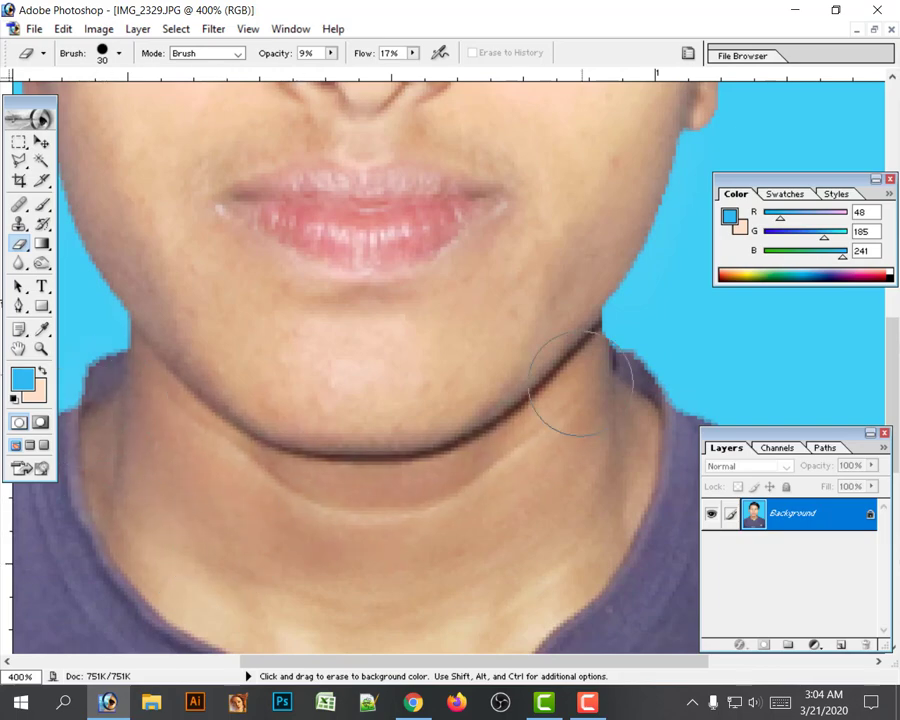
pyautogui.scroll(5, 392, 426)
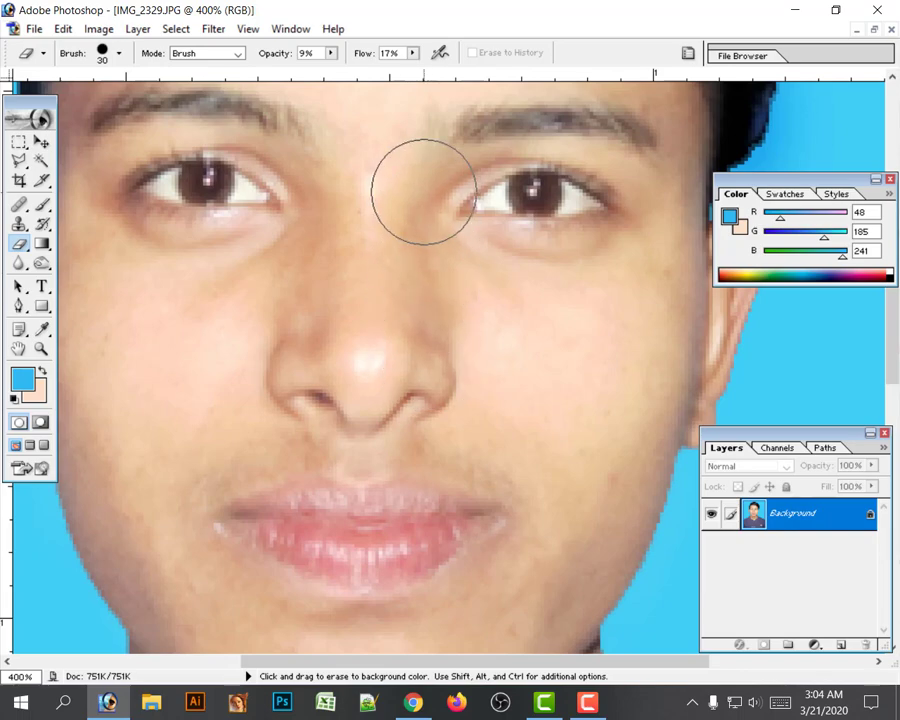
pyautogui.click(357, 313)
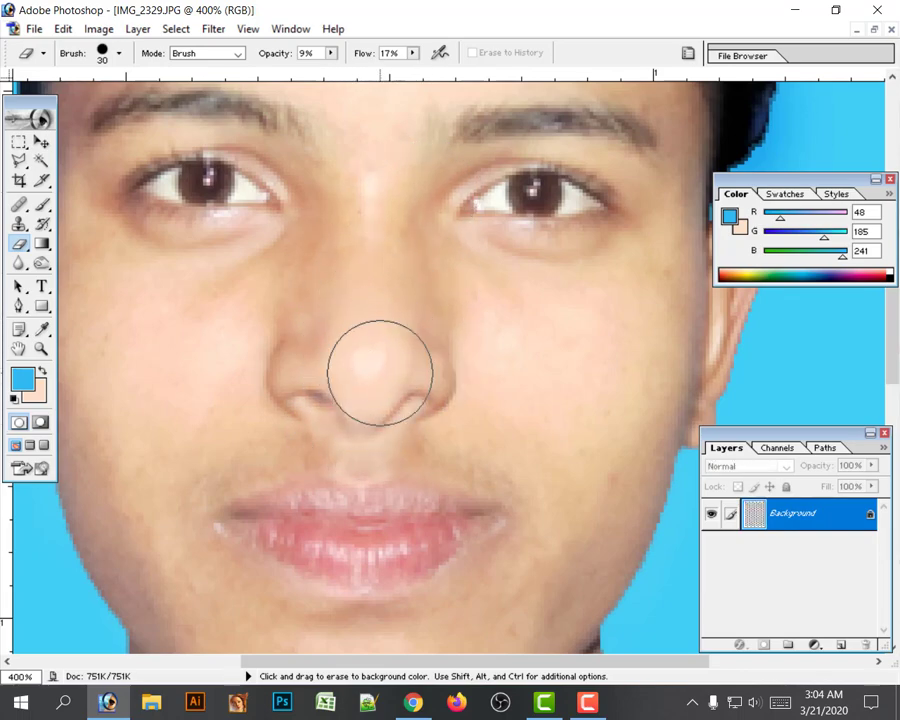
pyautogui.moveTo(368, 227); pyautogui.dragTo(358, 547)
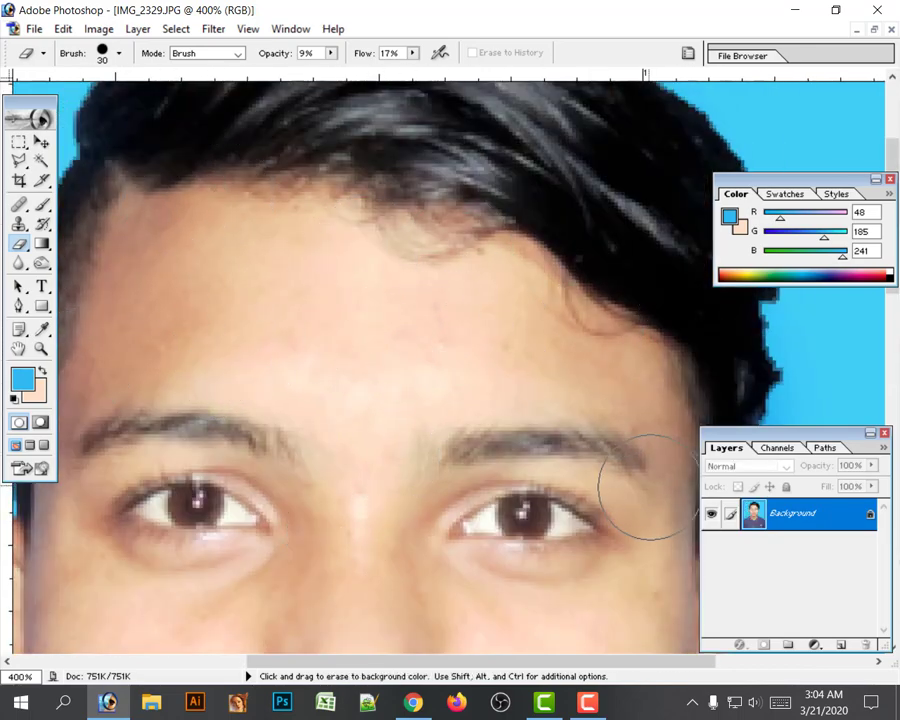
# - Even out the skin of the forehead and around the eyebrows with more light Eraser strokes
pyautogui.moveTo(648, 487); pyautogui.dragTo(396, 227)
pyautogui.moveTo(426, 436); pyautogui.dragTo(665, 457)
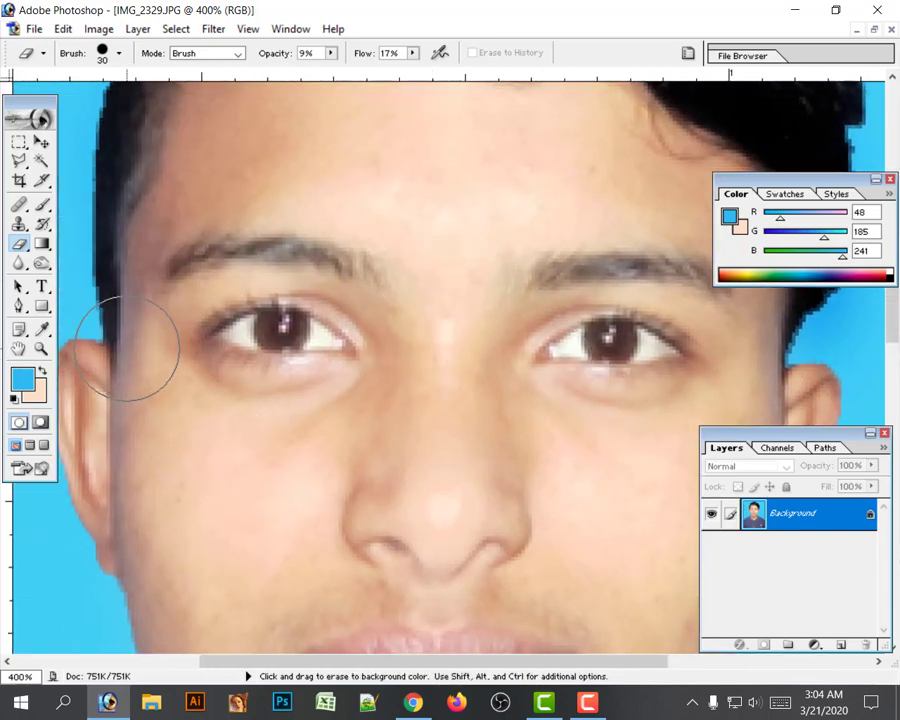
# - Reduce the Eraser brush to size 10 and lighten the dark skin around both eyes with soft strokes
pyautogui.hotkey('ctrl', 'space')
pyautogui.click(307, 431)
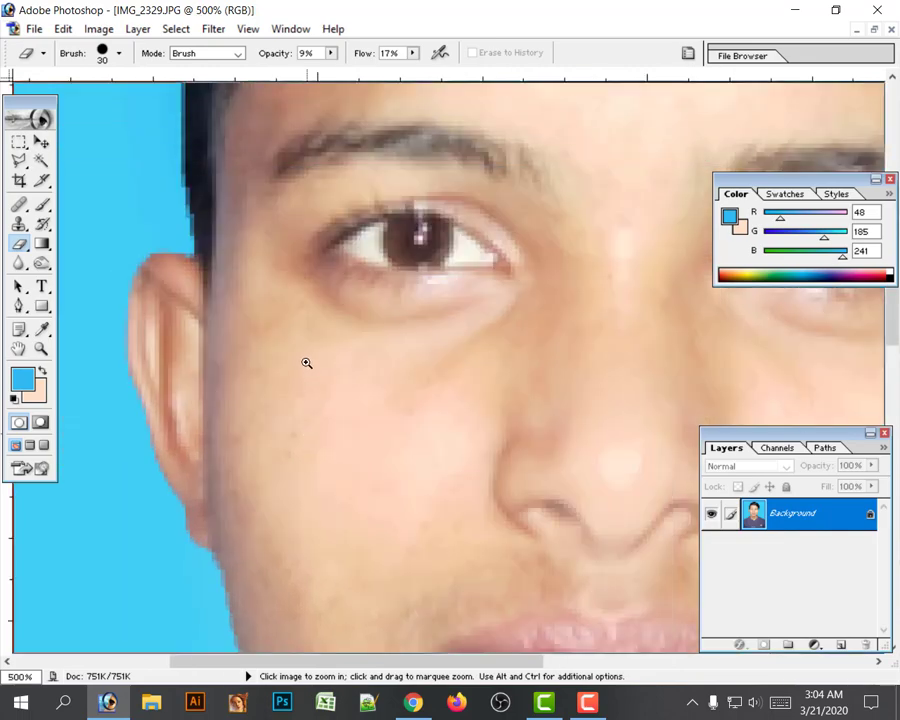
pyautogui.click(307, 363)
pyautogui.moveTo(345, 403); pyautogui.dragTo(286, 492)
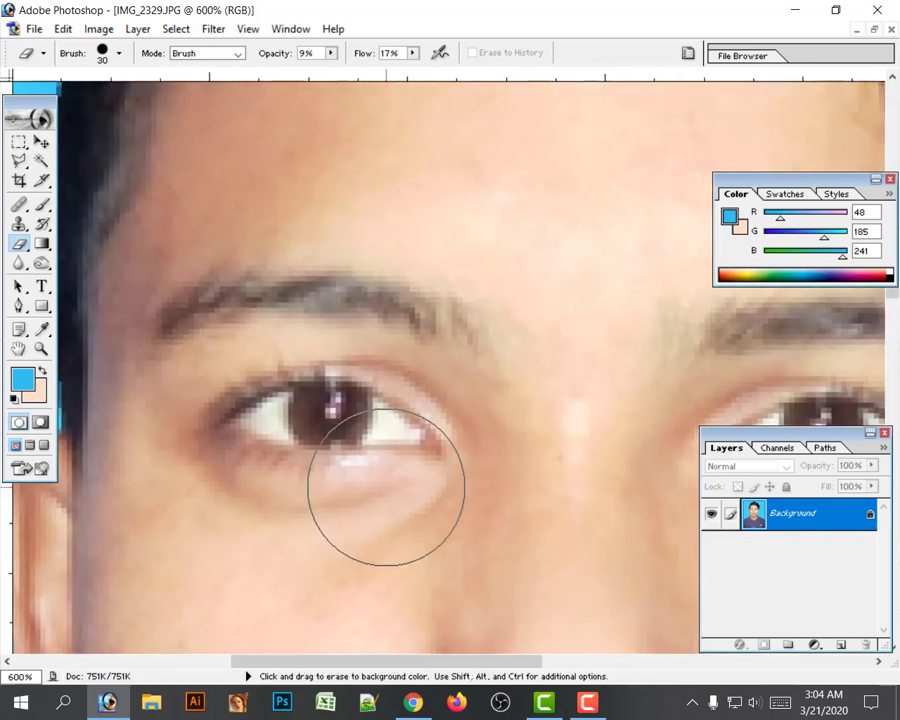
pyautogui.press('[')
pyautogui.press('[')
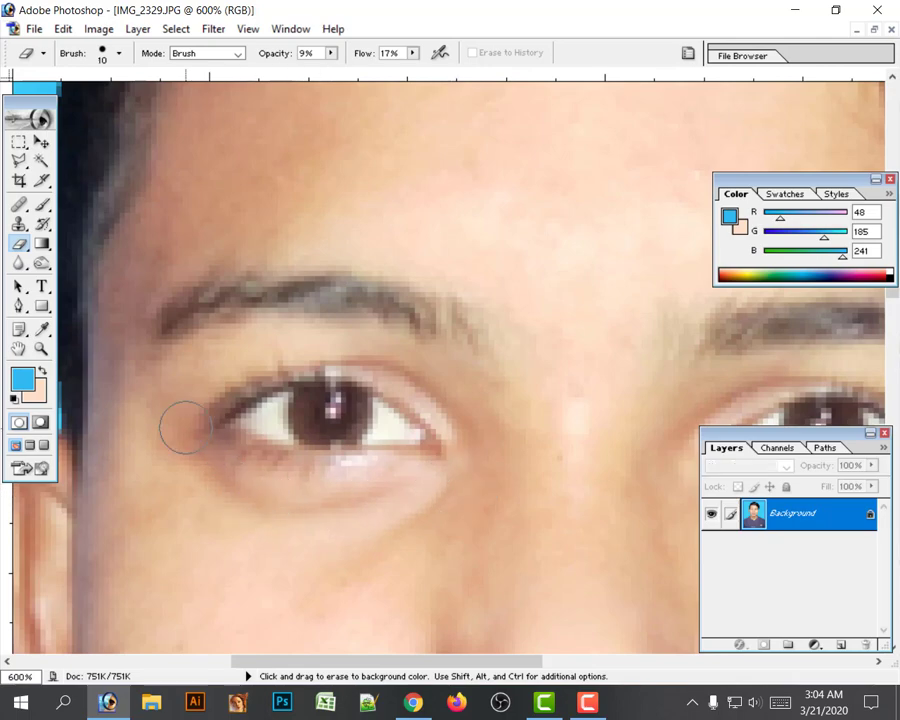
pyautogui.moveTo(527, 469); pyautogui.dragTo(72, 384)
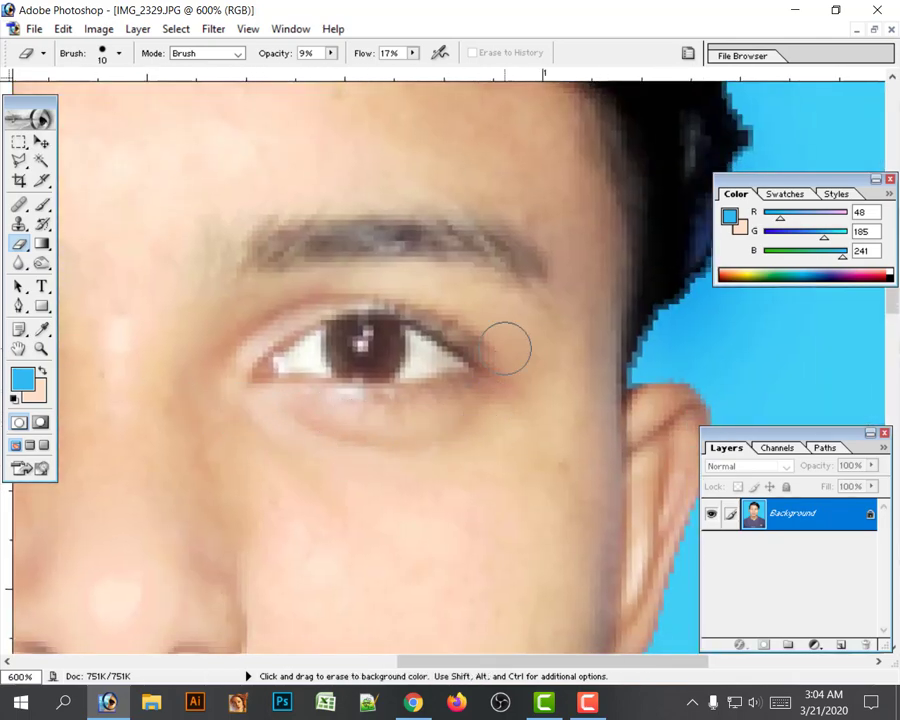
# - View the whole photo at 100% and save it as a JPEG with quality 12 (Maximum) and the Baseline ("Standard") format
pyautogui.keyDown('ctrl'); pyautogui.keyDown('alt'); pyautogui.click(364, 369); pyautogui.keyUp('alt'); pyautogui.keyUp('ctrl')
pyautogui.keyDown('ctrl'); pyautogui.keyDown('alt'); pyautogui.click(364, 369); pyautogui.keyUp('alt'); pyautogui.keyUp('ctrl')
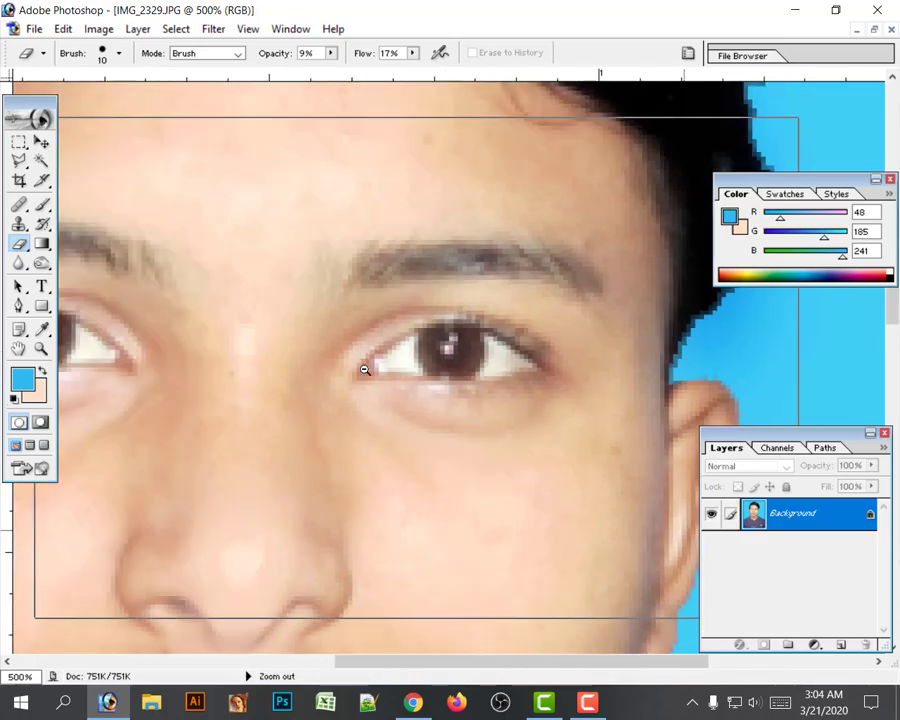
pyautogui.keyDown('ctrl'); pyautogui.keyDown('alt'); pyautogui.click(365, 370); pyautogui.keyUp('alt'); pyautogui.keyUp('ctrl')
pyautogui.keyDown('ctrl'); pyautogui.keyDown('alt'); pyautogui.click(365, 370); pyautogui.keyUp('alt'); pyautogui.keyUp('ctrl')
pyautogui.keyDown('ctrl'); pyautogui.keyDown('alt'); pyautogui.click(360, 370); pyautogui.keyUp('alt'); pyautogui.keyUp('ctrl')
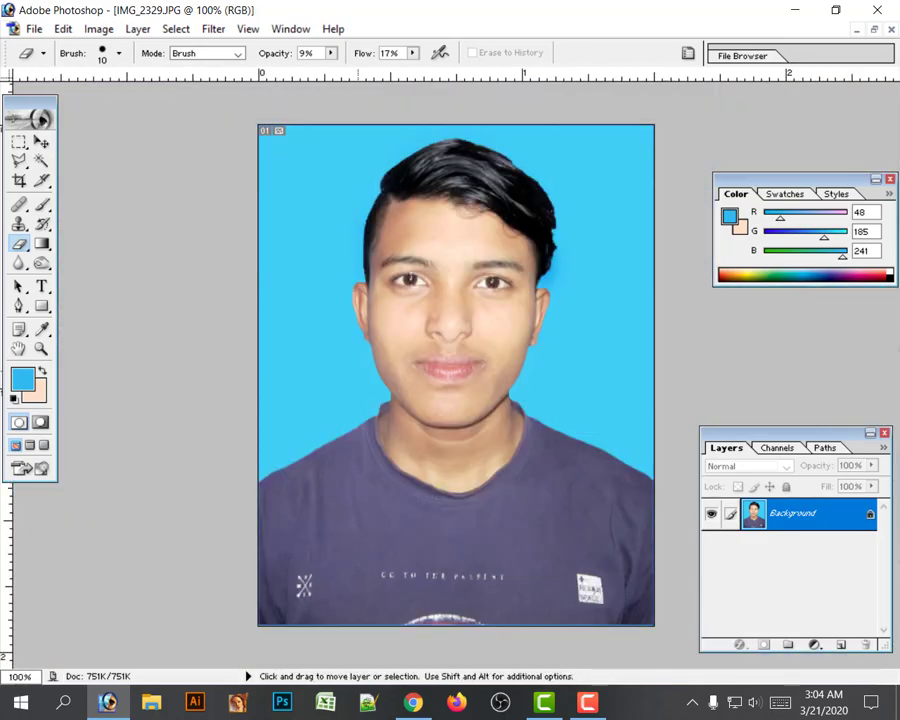
pyautogui.hotkey('ctrl', 's')
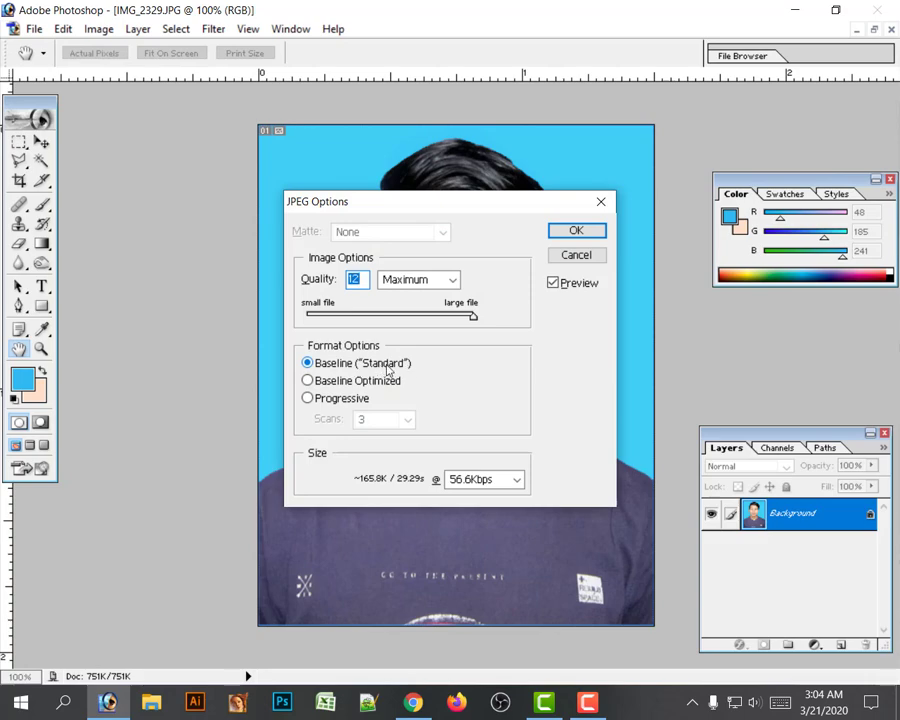
pyautogui.click(576, 230)
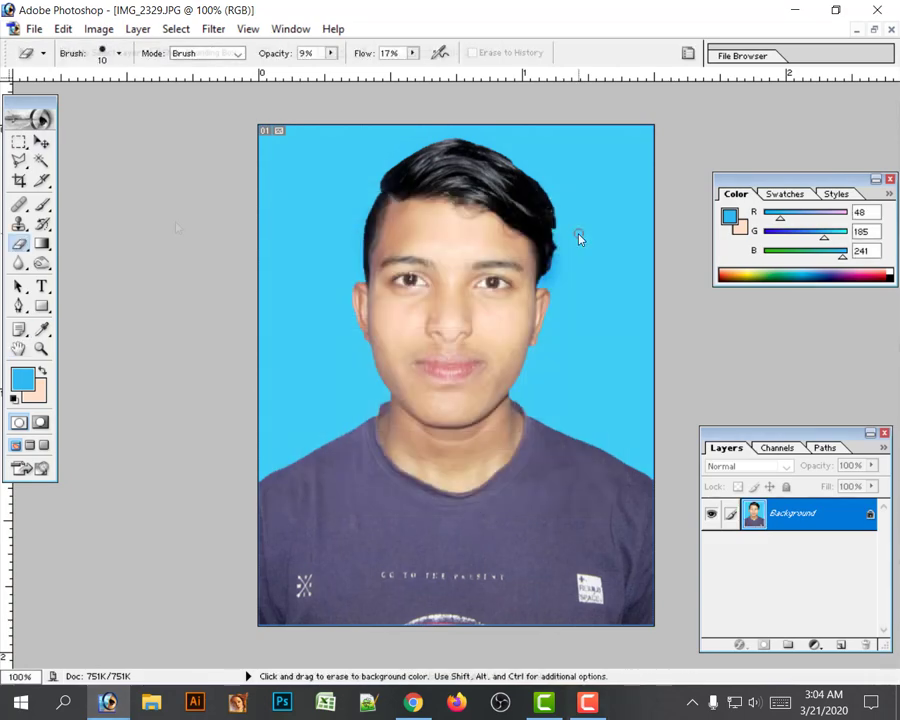